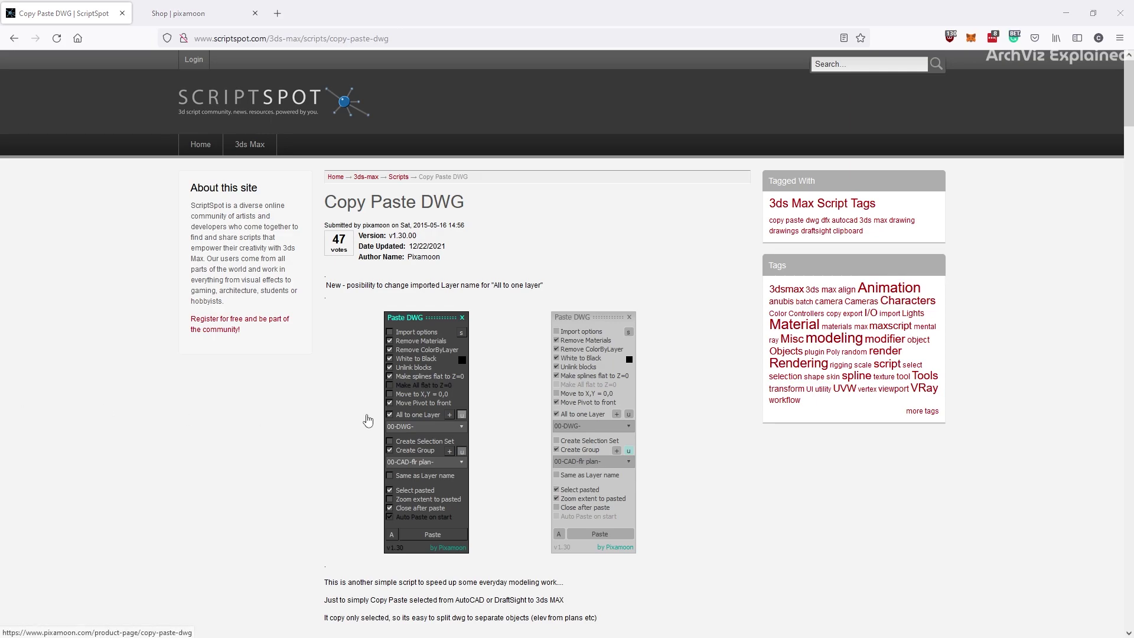
Scroll past the Copy Paste DWG changelogs and follow the 'Full version available here' pixamoon link.
scroll(368, 421, "down", 9)
scroll(370, 420, "down", 10)
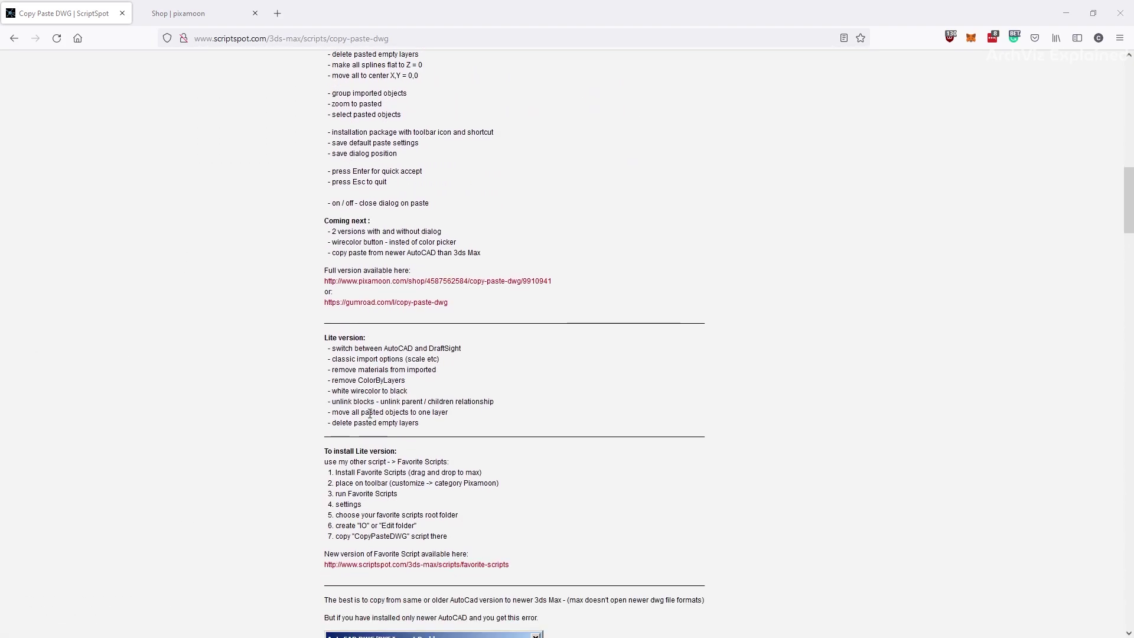
scroll(370, 414, "down", 17)
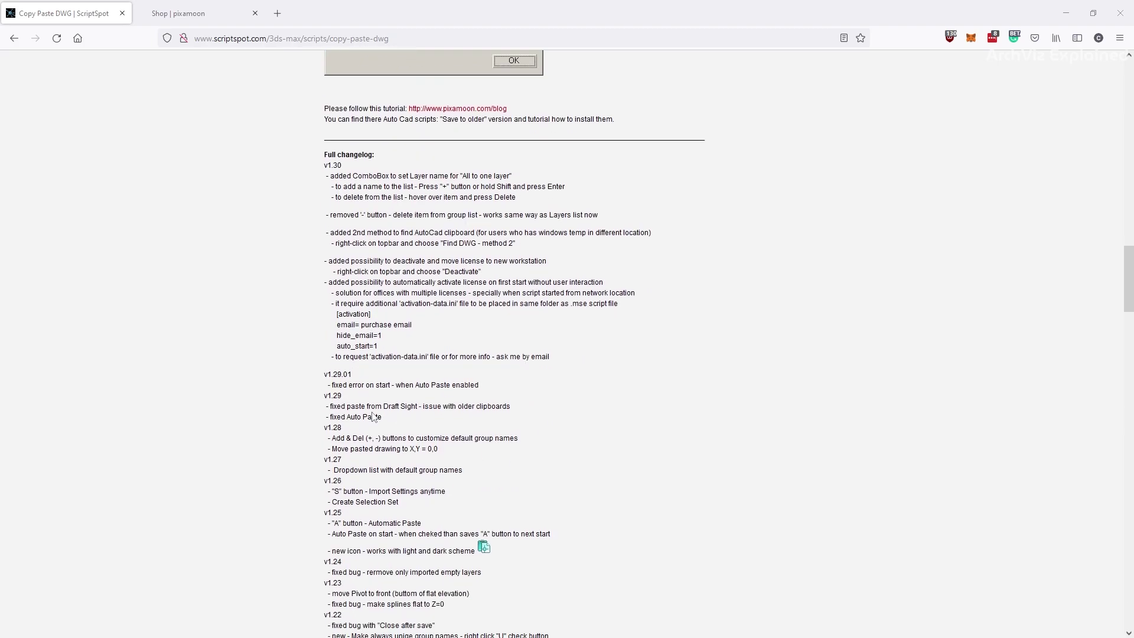
scroll(372, 416, "down", 3)
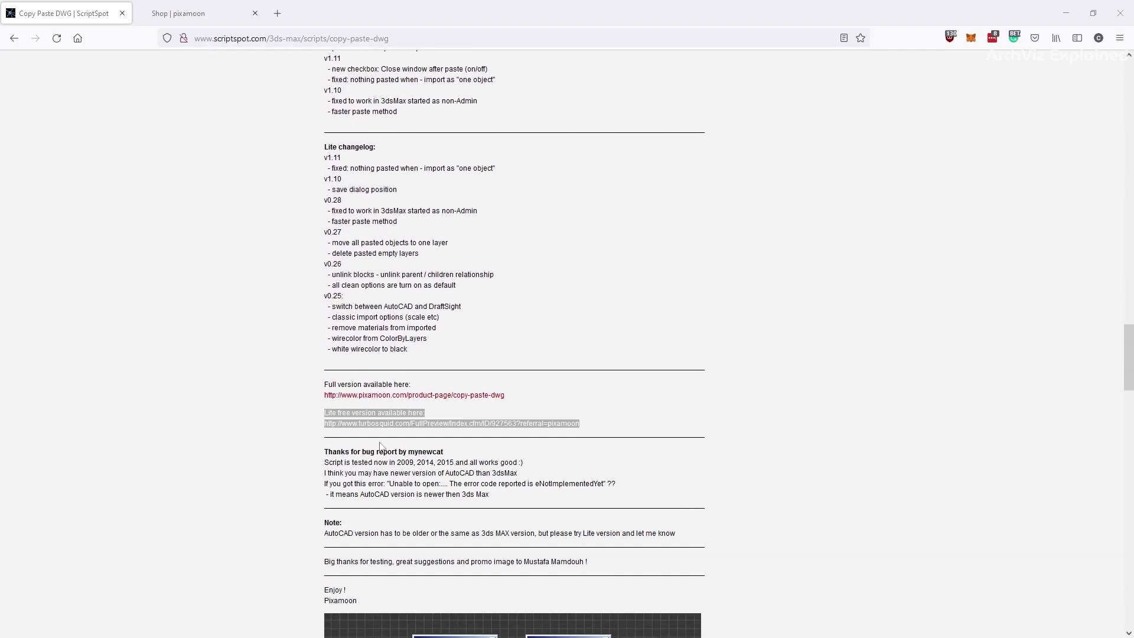
scroll(380, 368, "down", 1)
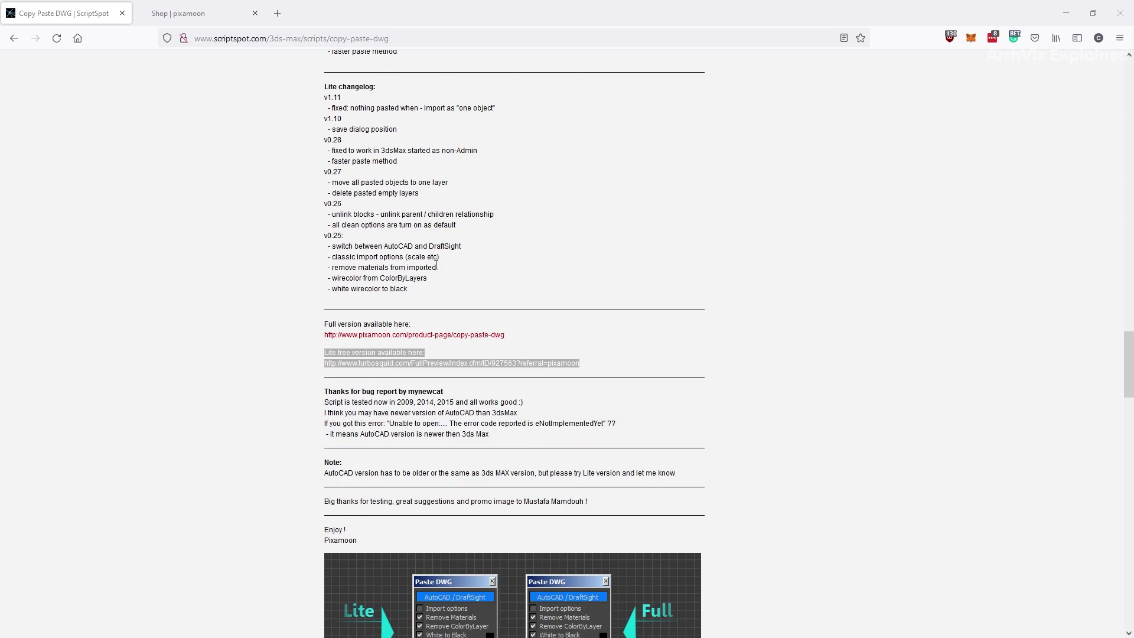
left_click(453, 336)
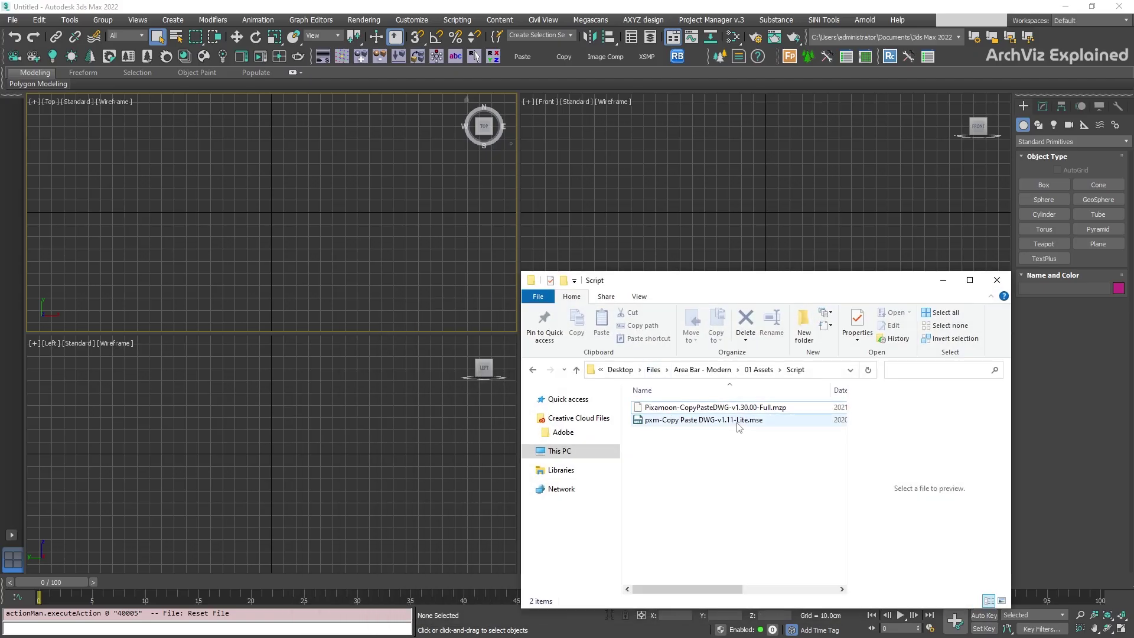
Run pxm-Copy Paste DWG-v1.11-Lite.mse in the Top viewport, then return to the script folder.
left_click_drag(738, 421, 391, 302)
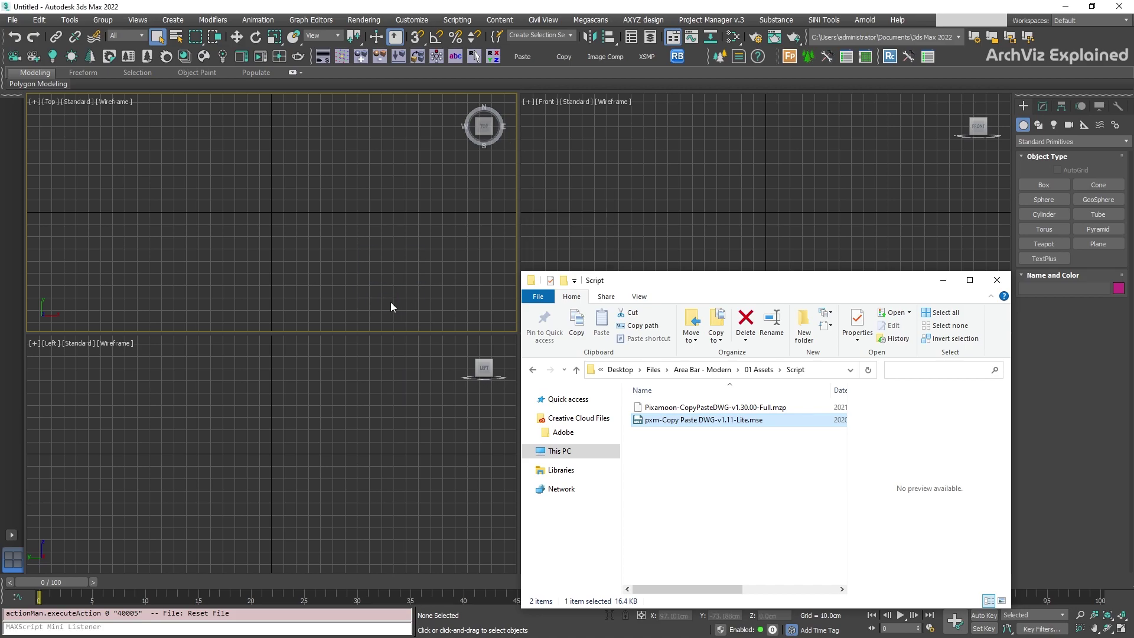
left_click(487, 254)
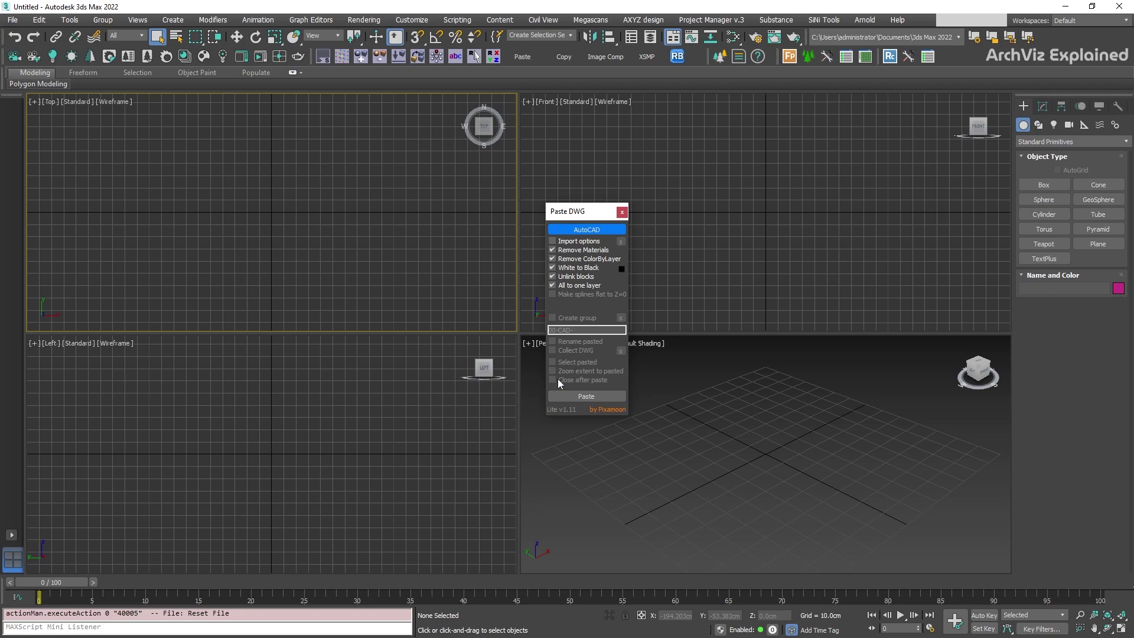
key("alt+Tab")
Install Pixamoon-CopyPasteDWG-v1.30.00-Full.mzp into 3ds Max and confirm the update.
left_click_drag(679, 408, 320, 257)
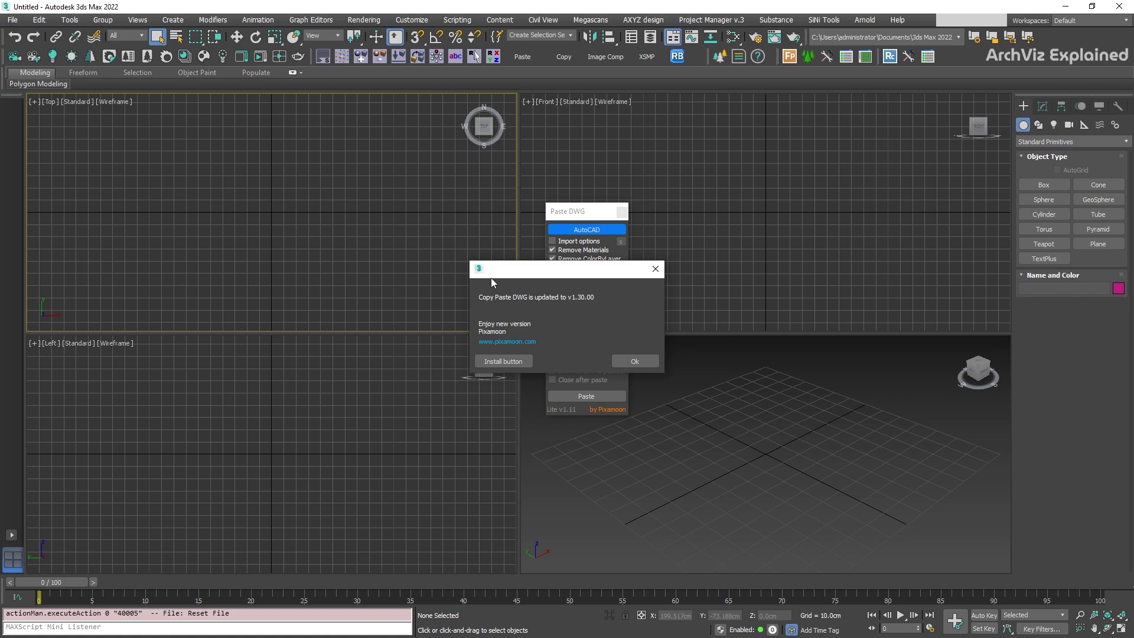
left_click(503, 361)
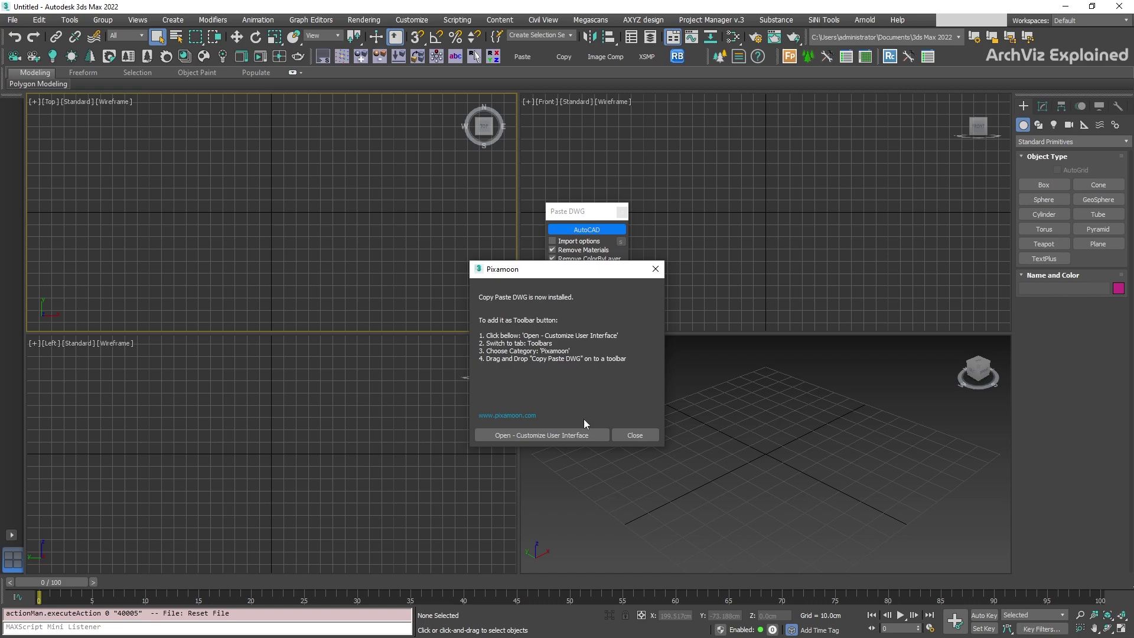
Add the Pixamoon category's Copy Paste DWG command to a toolbar, then close both dialogs.
left_click(565, 436)
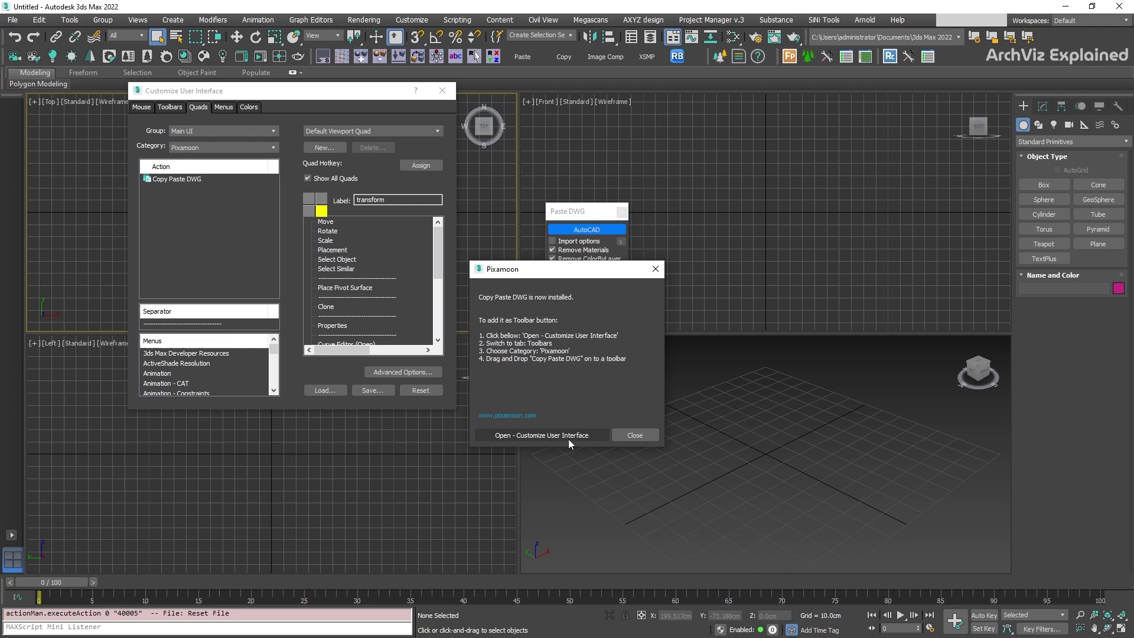
left_click(183, 108)
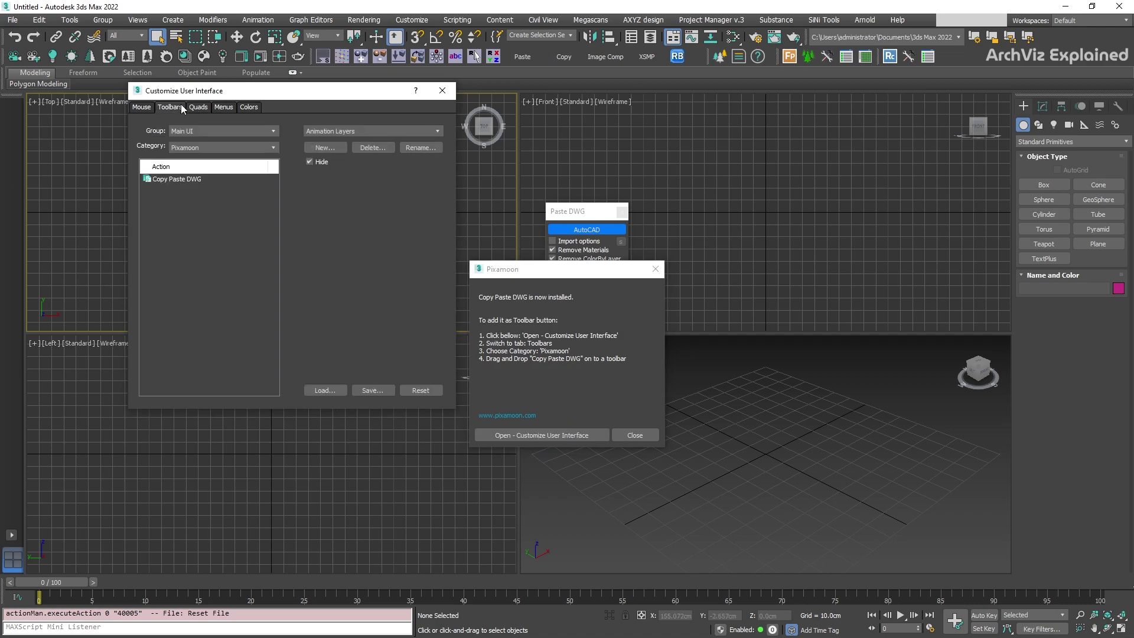
left_click(272, 147)
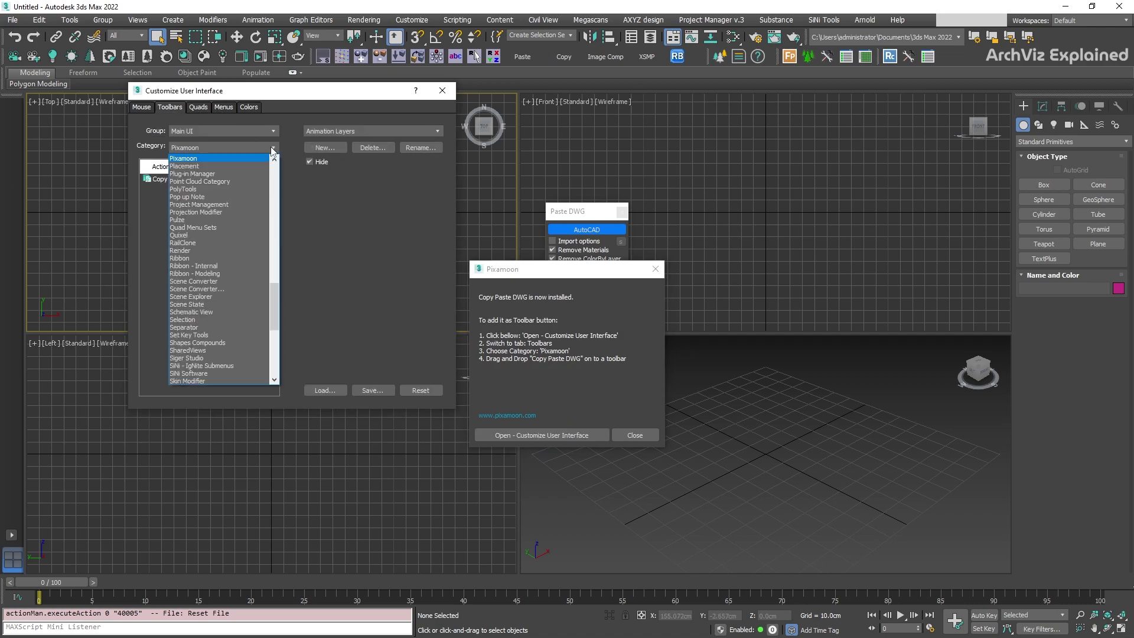
left_click(190, 159)
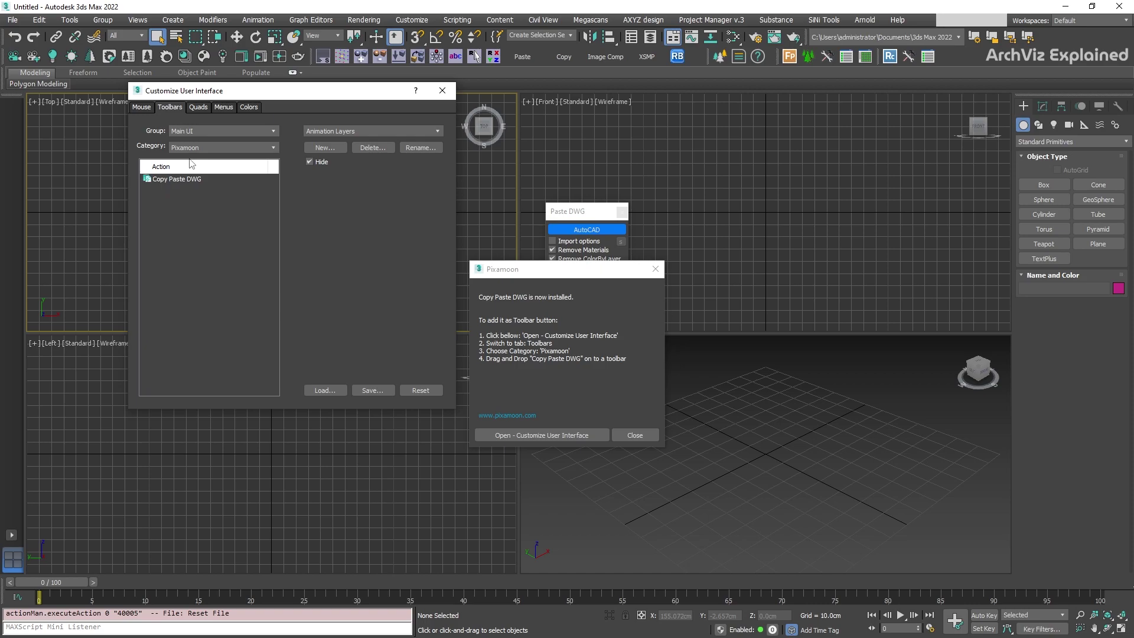
left_click_drag(157, 180, 689, 55)
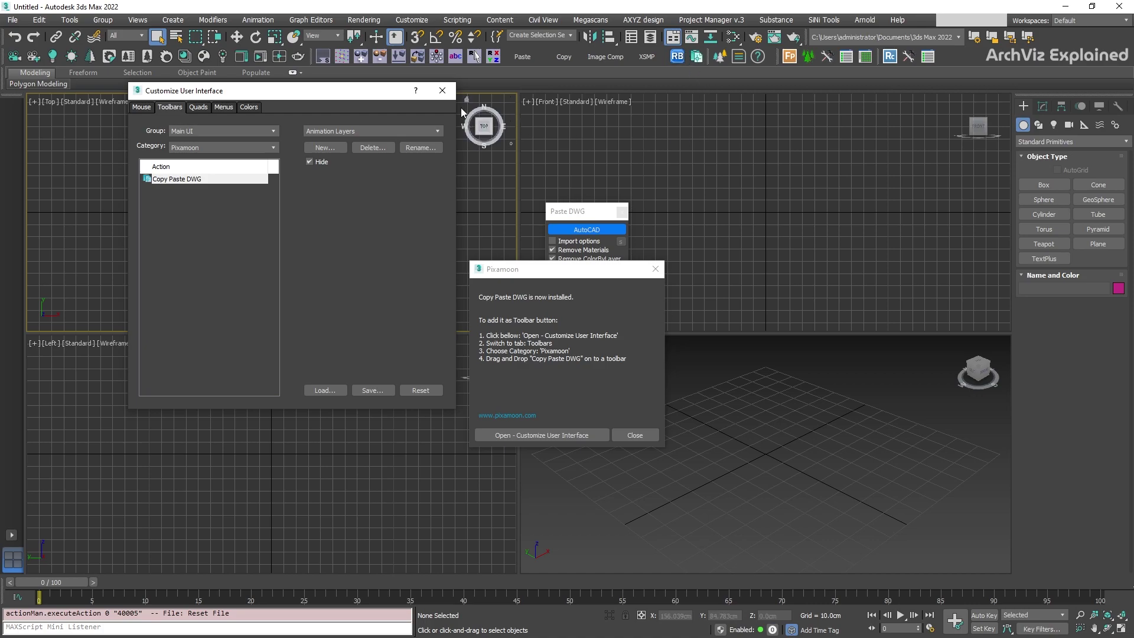
left_click(444, 91)
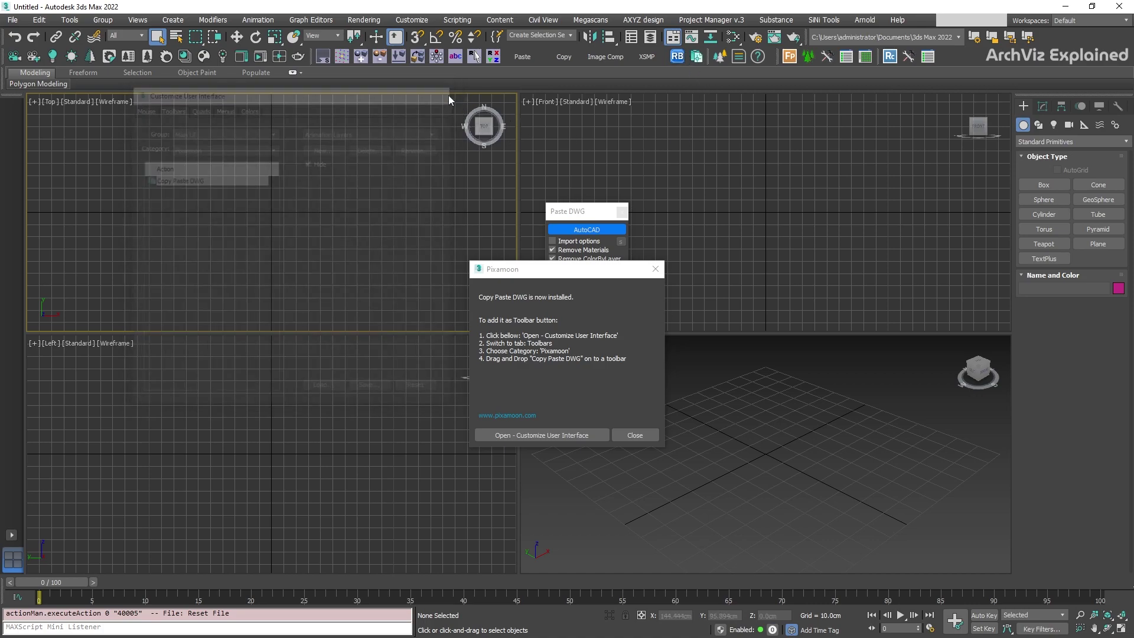
left_click(655, 269)
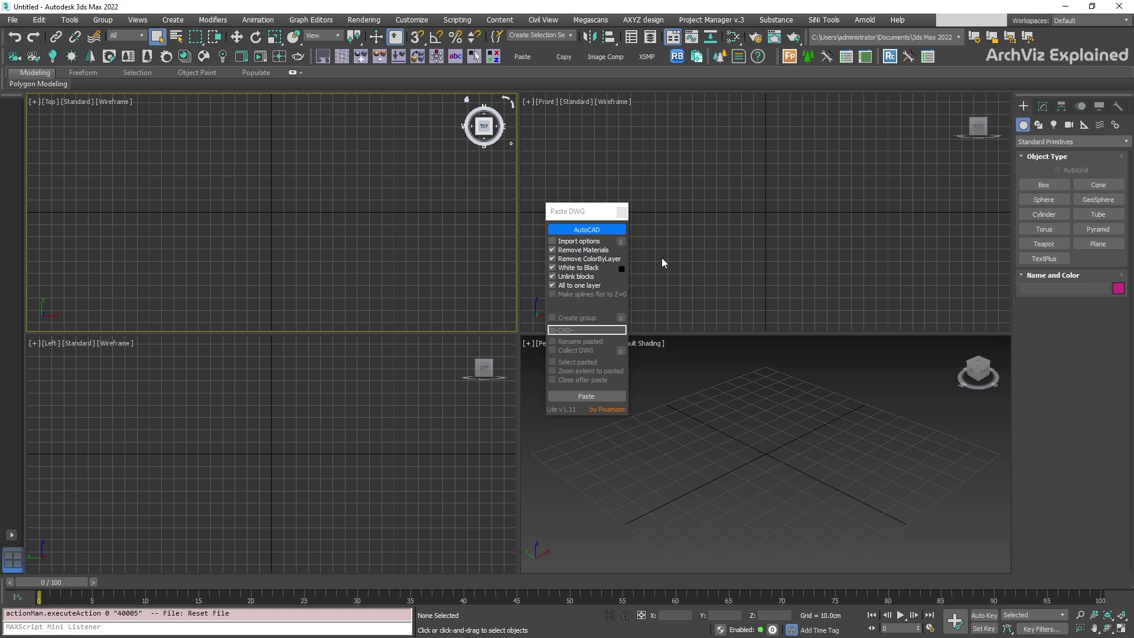
Window-select the left stadium floor plan in Stadium_Bar.dwg and copy its 4924 objects.
key("alt+Tab")
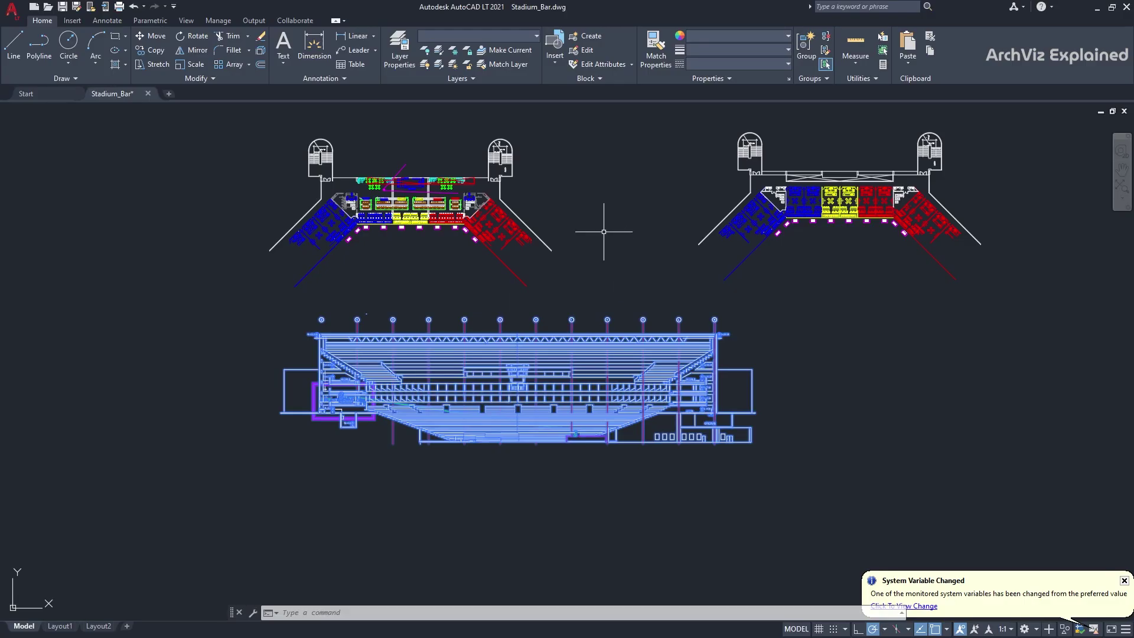
key("Escape")
left_click(594, 123)
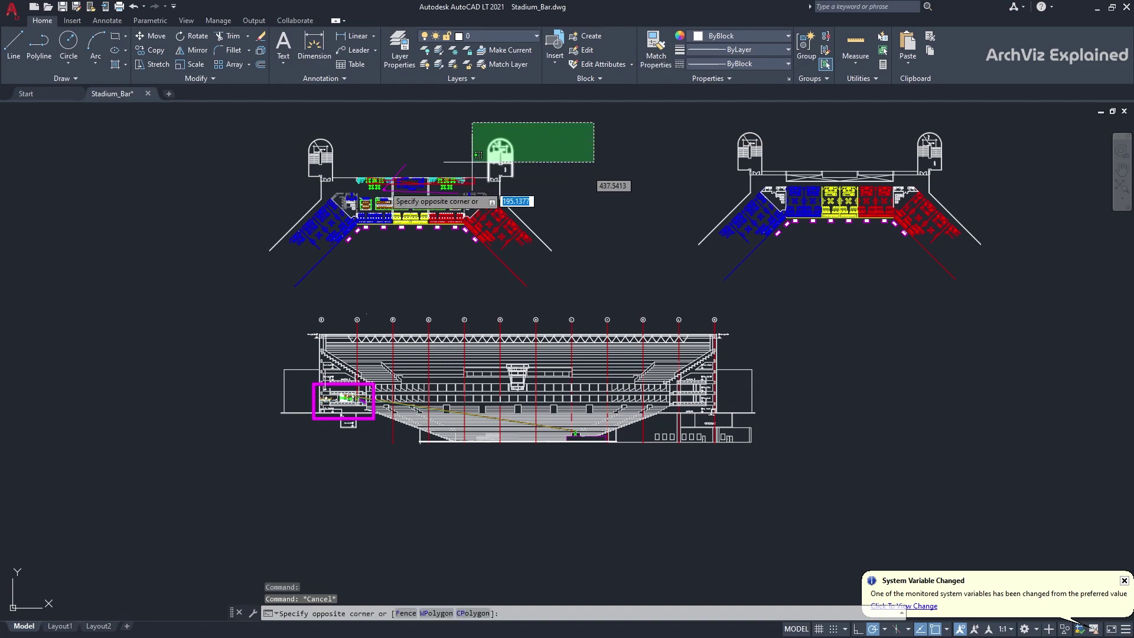
left_click(204, 272)
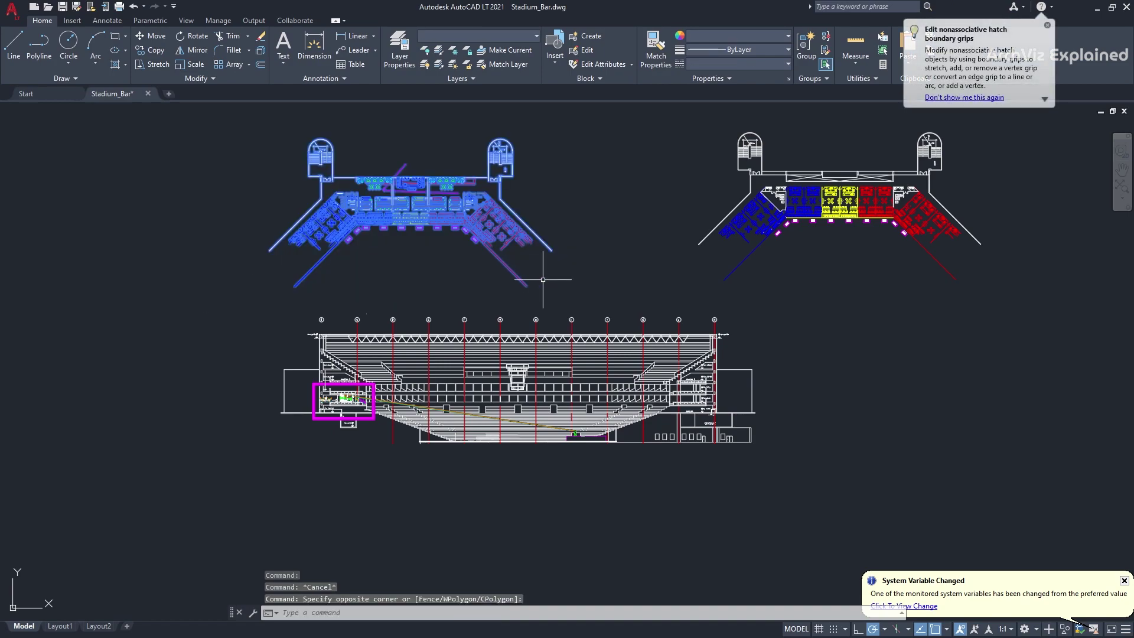
key("ctrl+c")
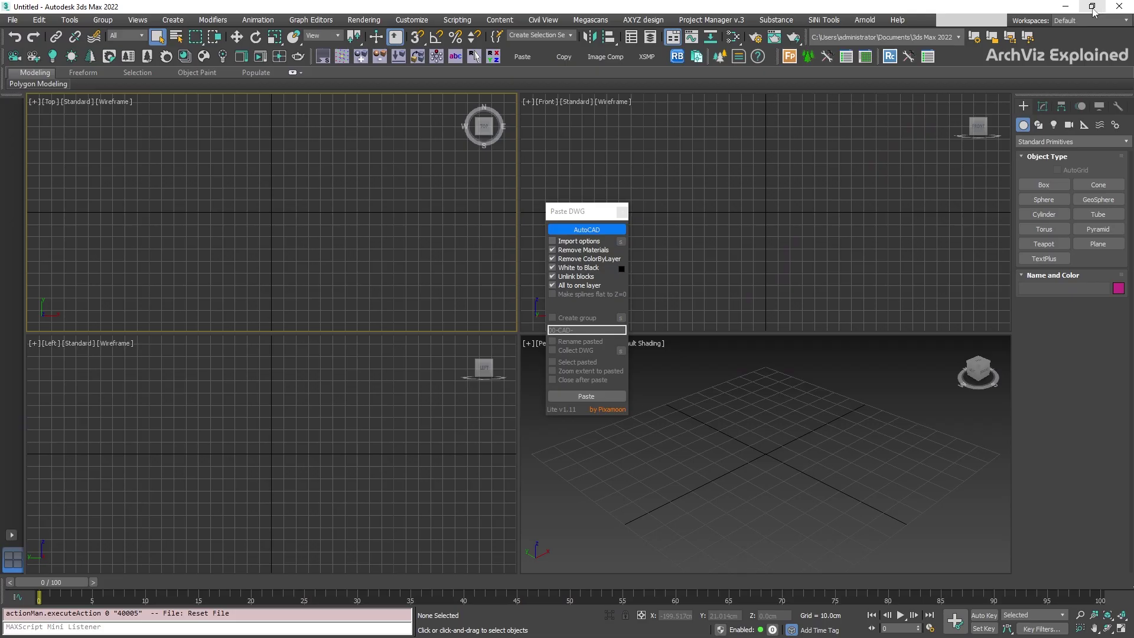
left_click(1096, 7)
Paste the floor plan and inspect the 00-DWG-import-pixamoon layer's sublayers in Layer Explorer.
left_click(581, 395)
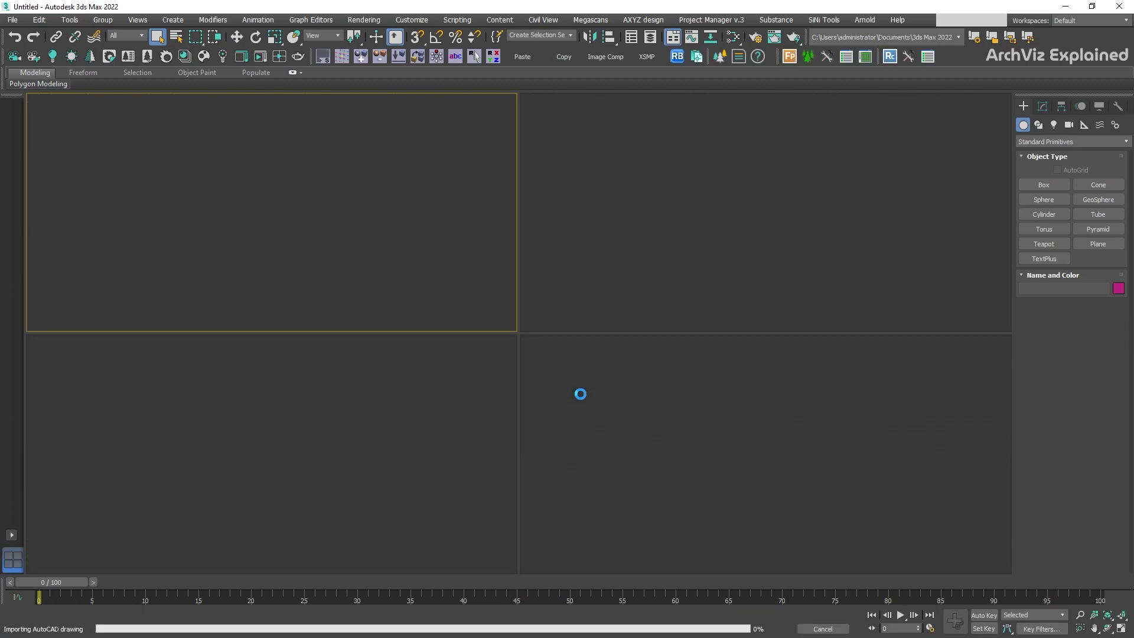
left_click(650, 40)
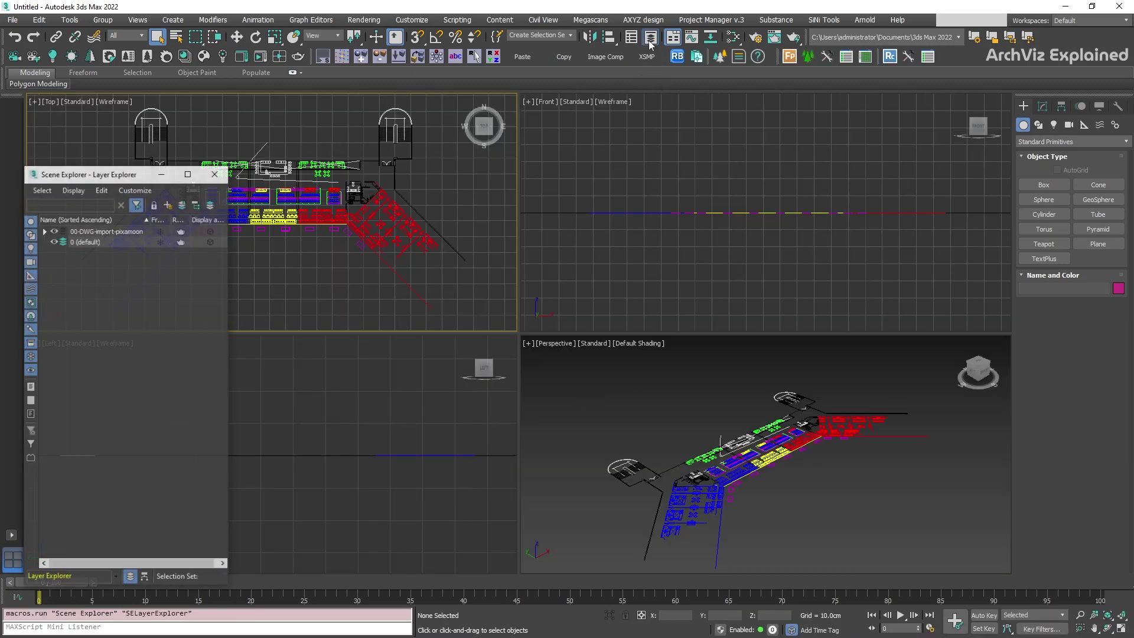
left_click(114, 231)
left_click(45, 231)
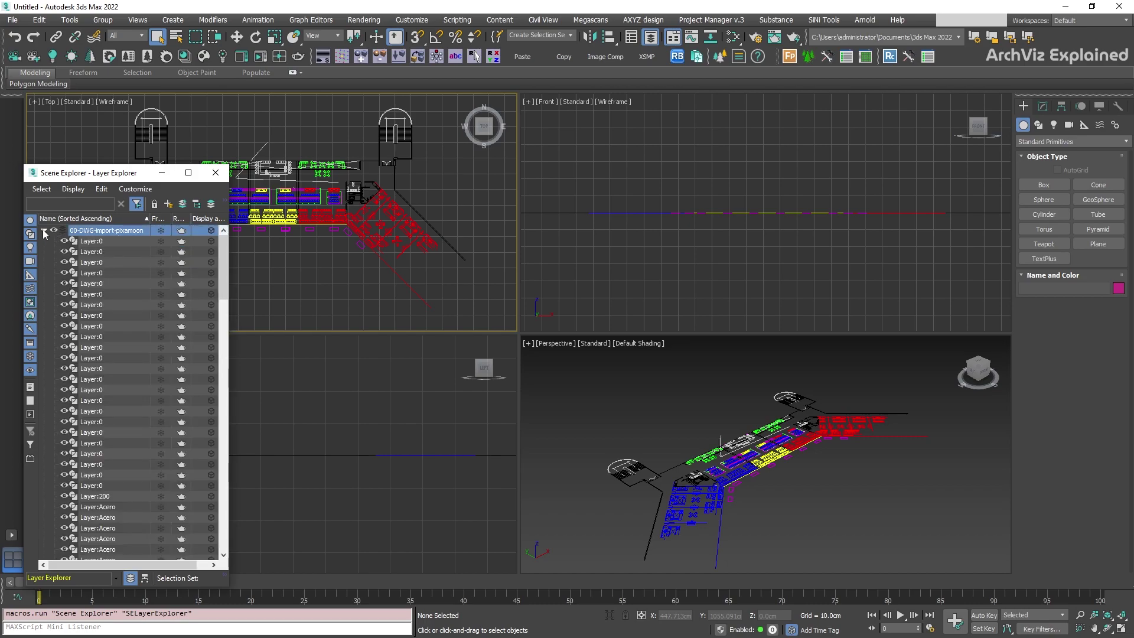
left_click(44, 231)
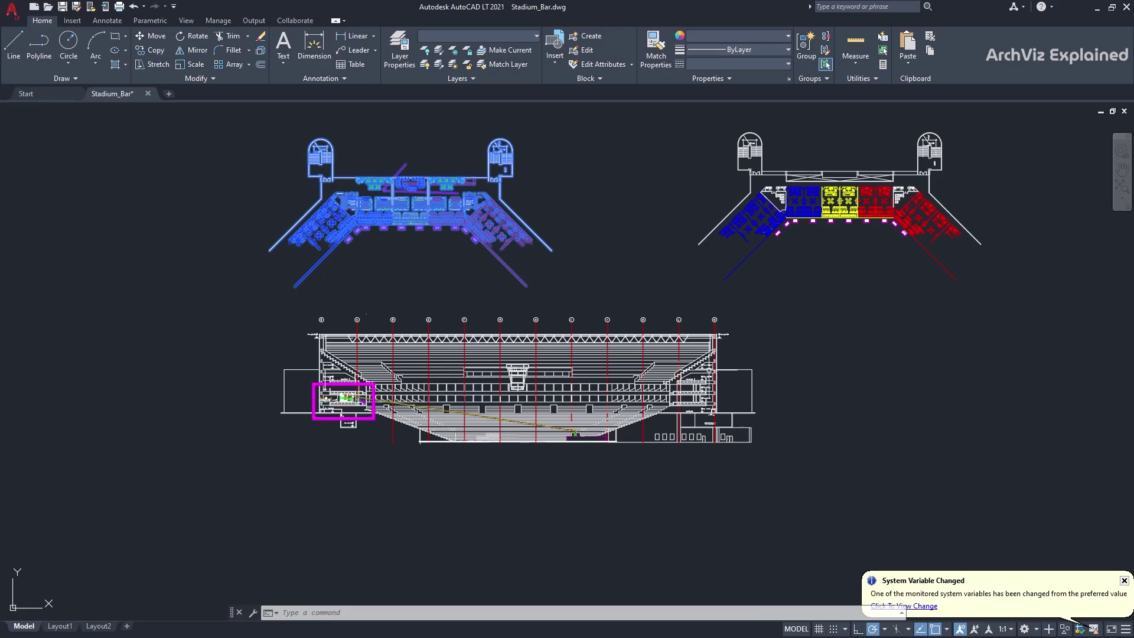
Select the section elevation in AutoCAD and rerun the Paste DWG script in 3ds Max.
left_click(795, 306)
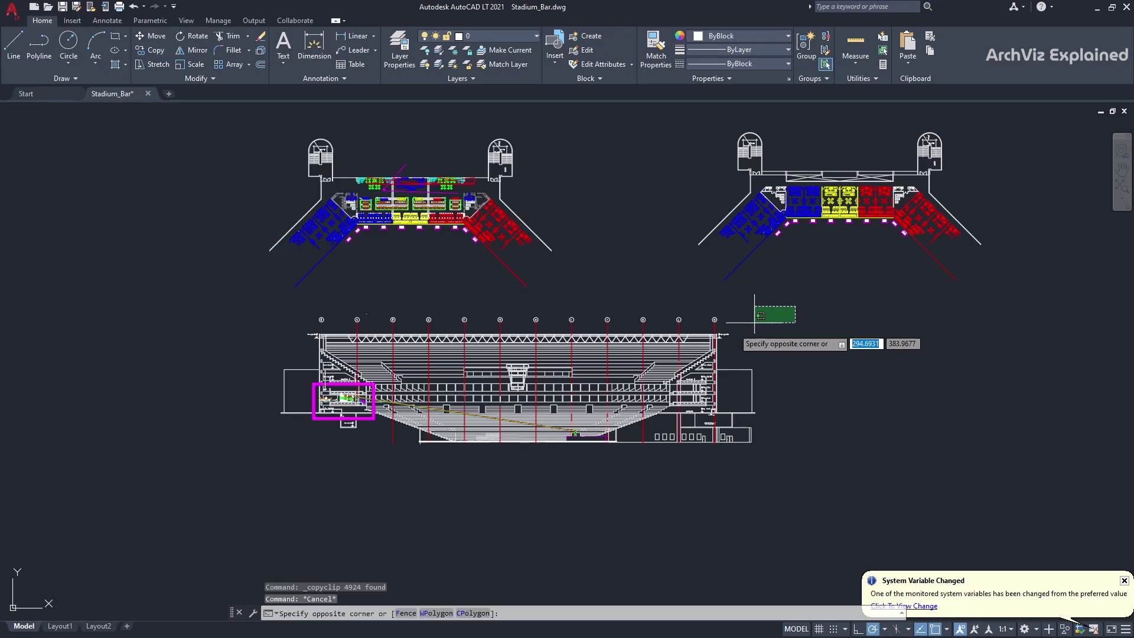
left_click(208, 512)
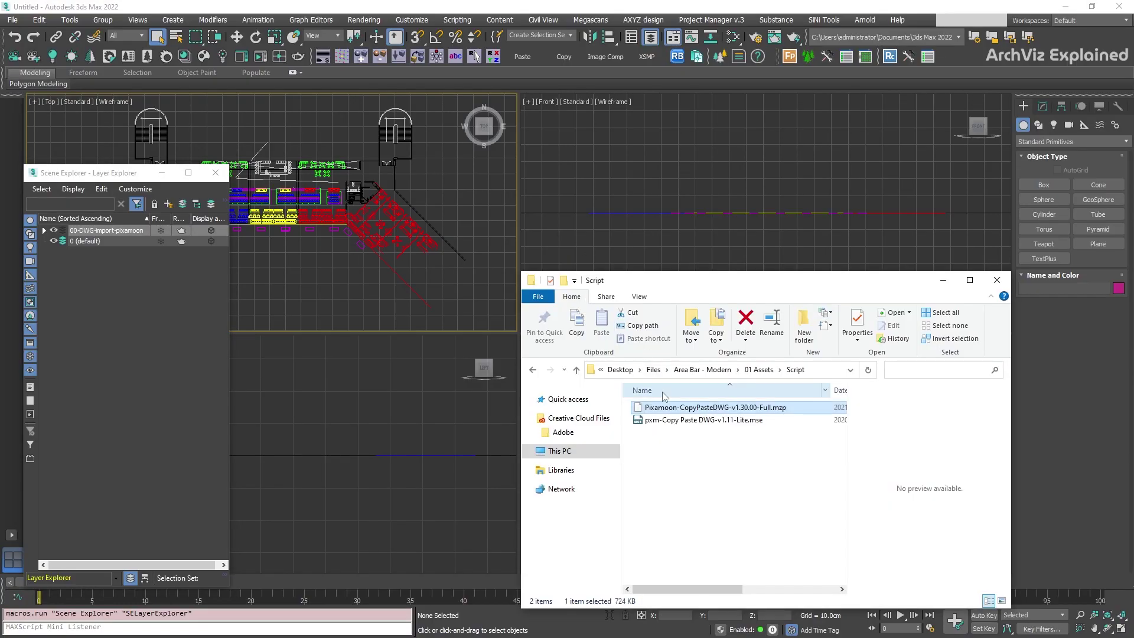
left_click_drag(649, 421, 396, 430)
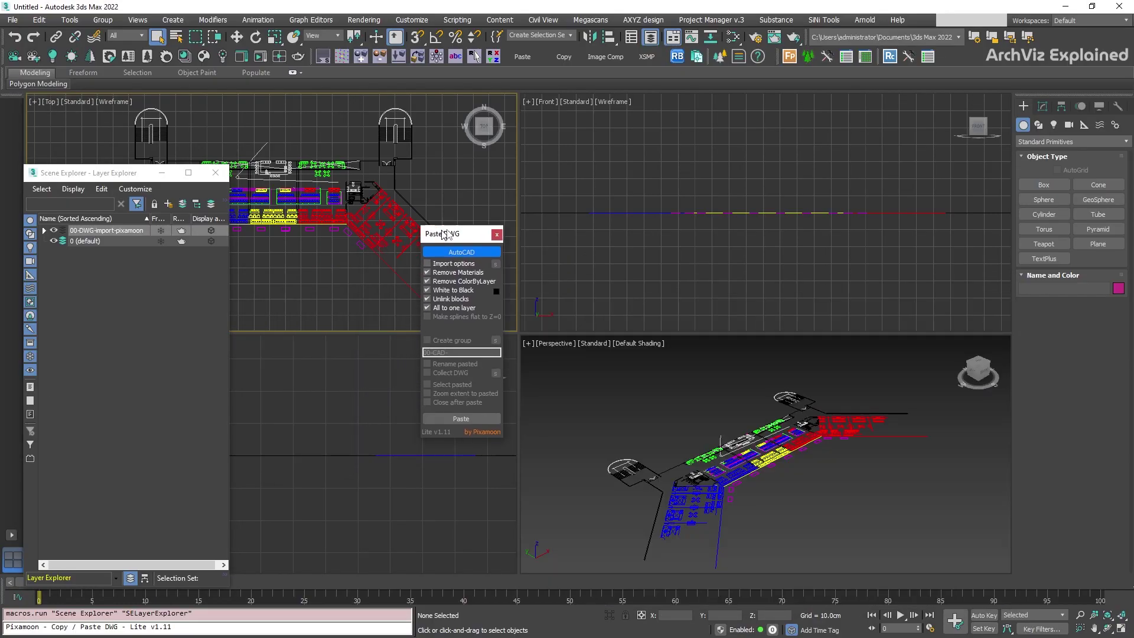
Paste the elevation with Import options on, accepting the AutoCAD DWG/DXF import options.
left_click_drag(444, 234, 583, 210)
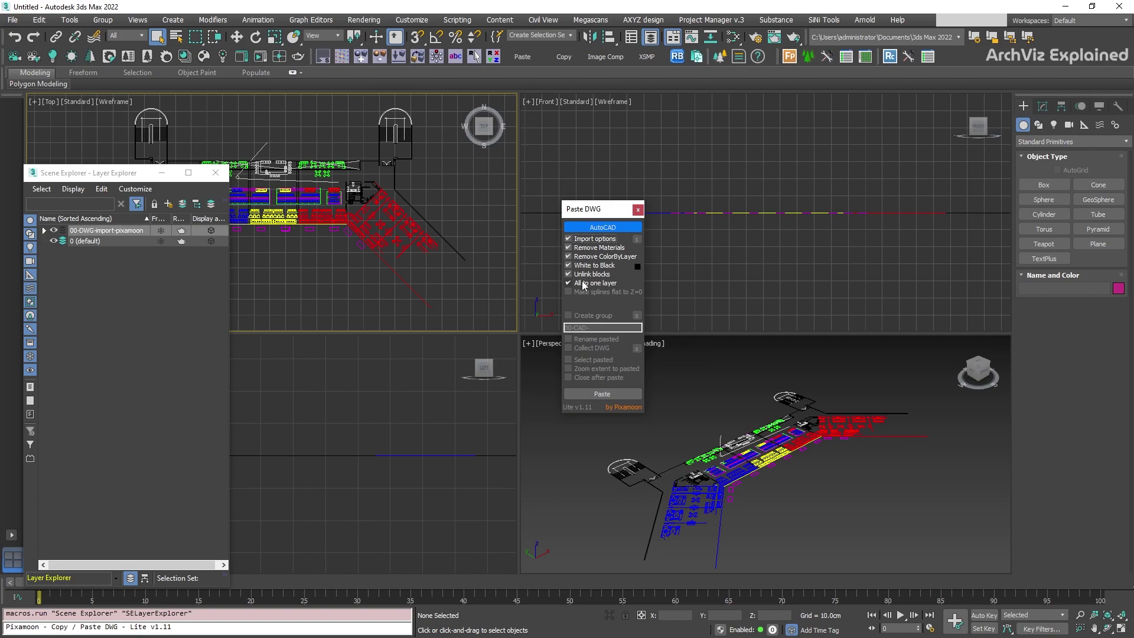
left_click(605, 393)
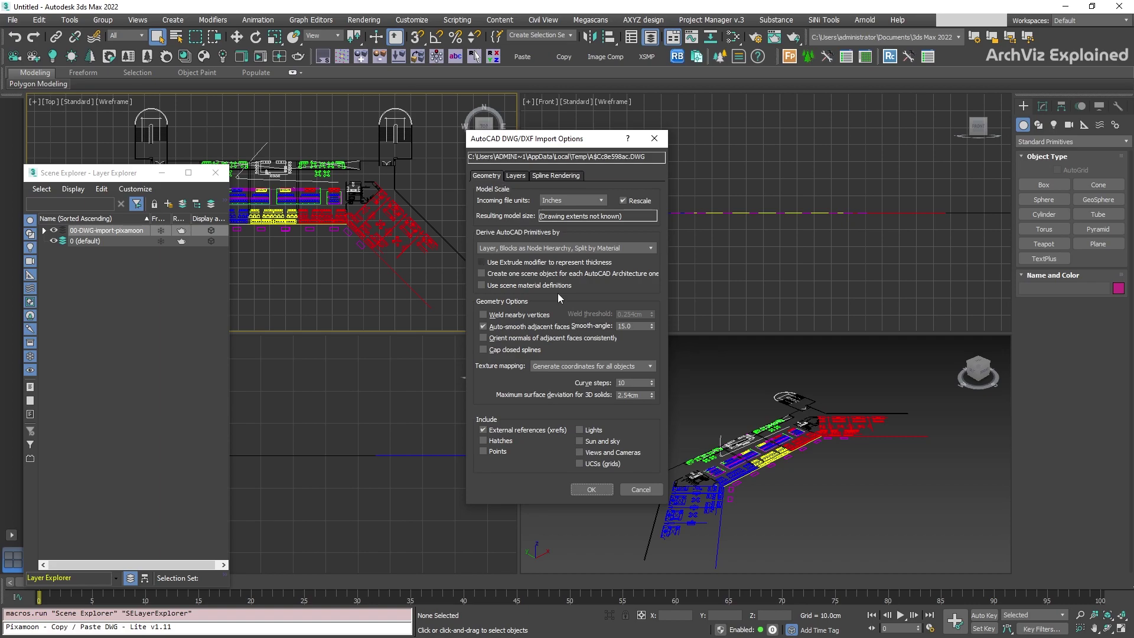
left_click(592, 491)
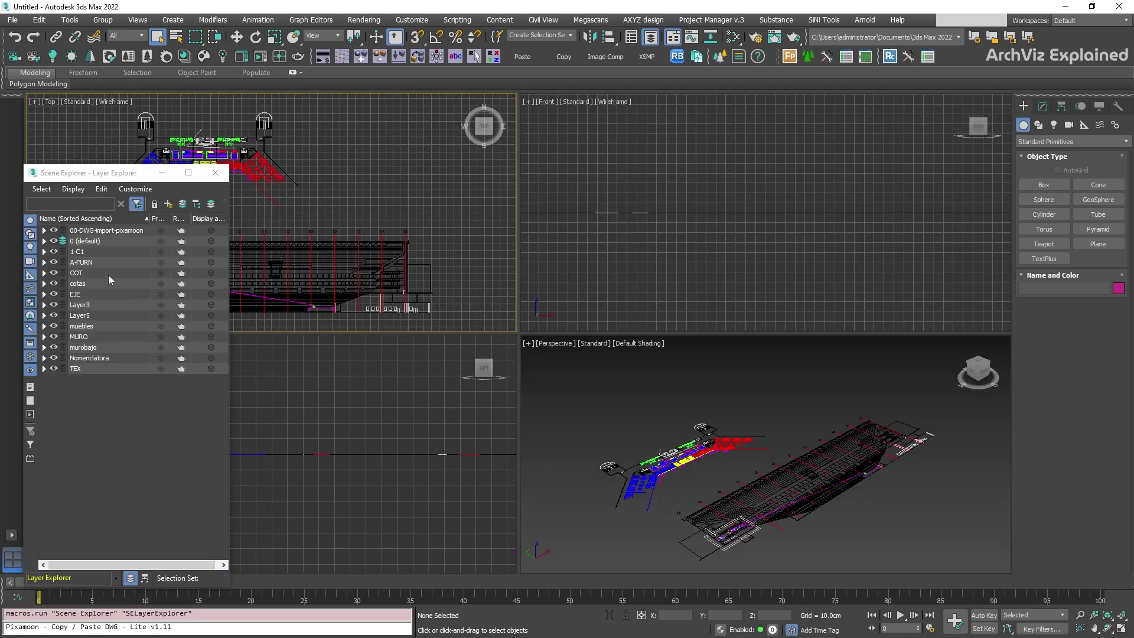
Select the imported layers 1-C1 through TEX in the layer list, then clear the selection.
left_click(89, 253)
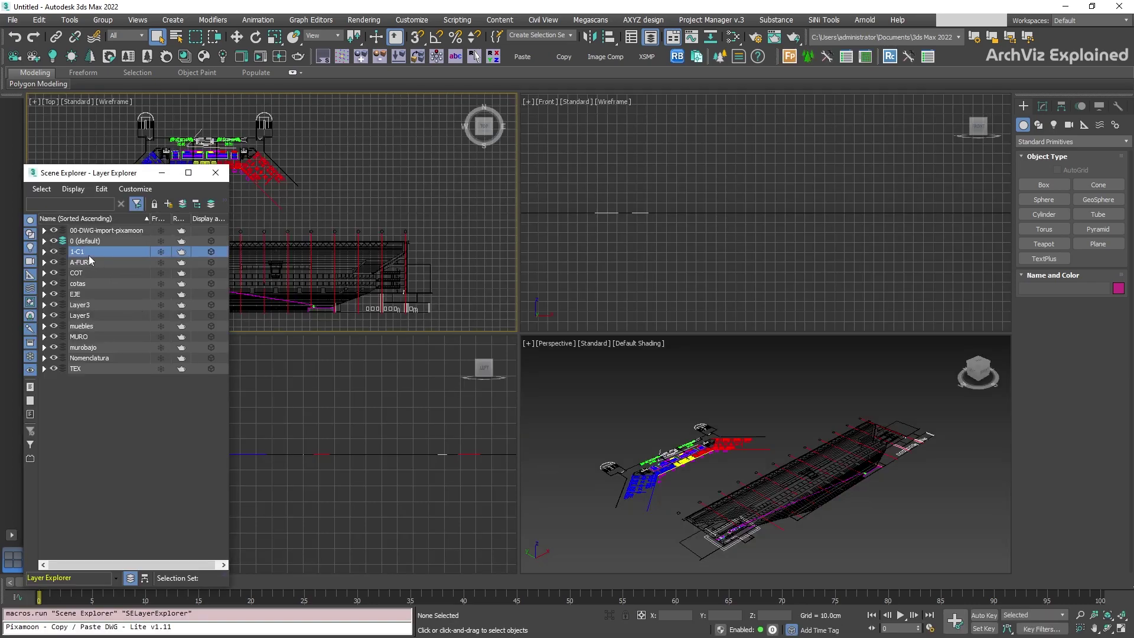
left_click(92, 366, "shift")
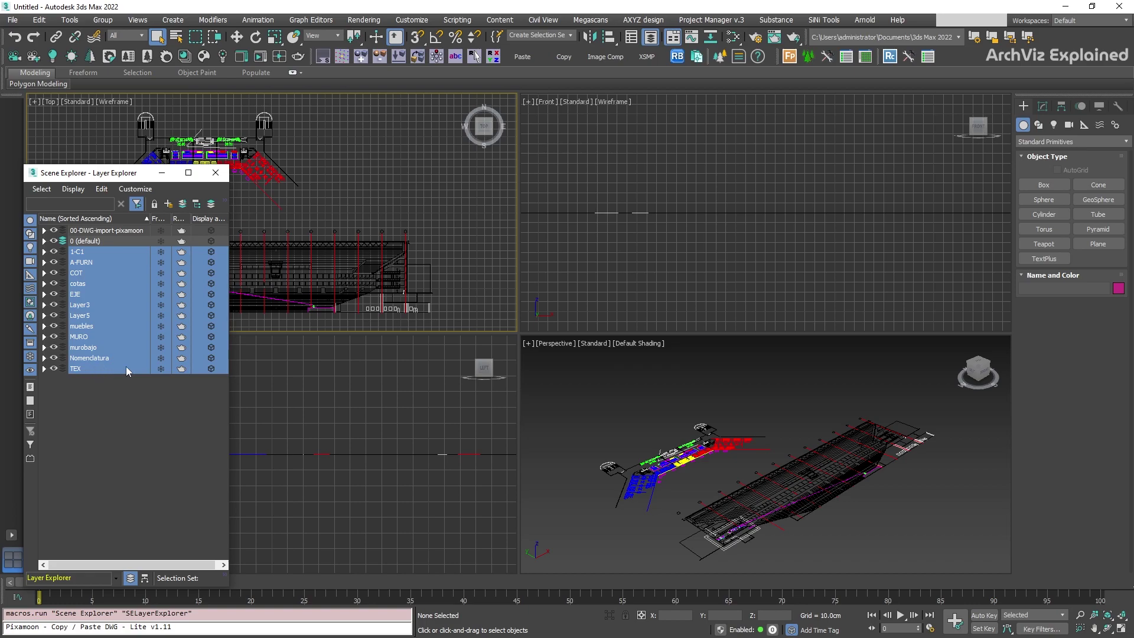
left_click(121, 425)
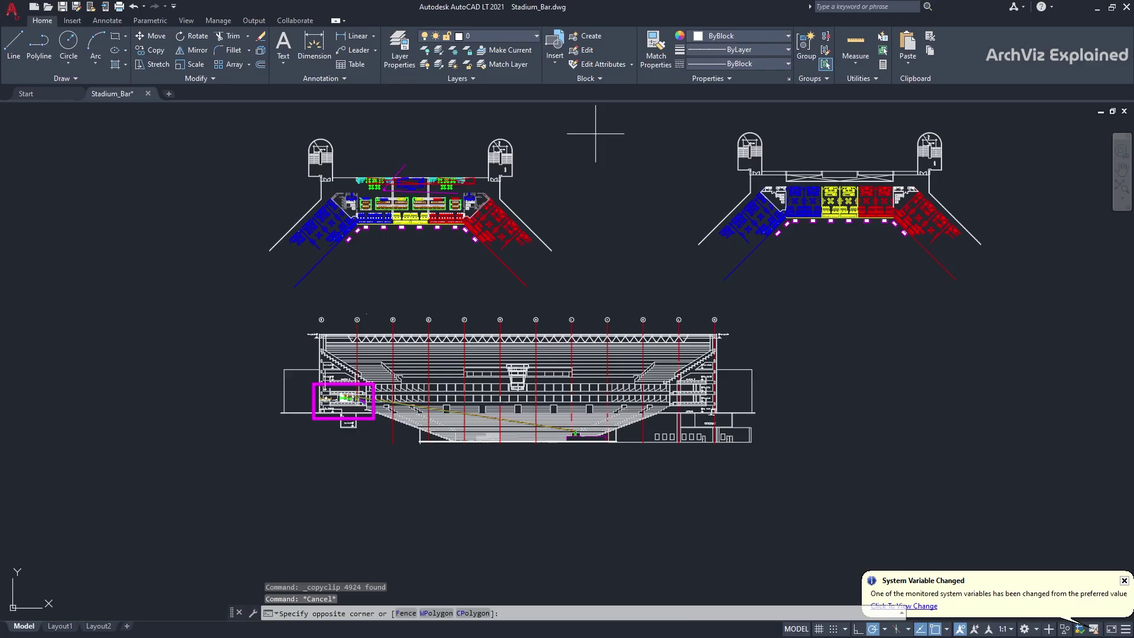
Window-select the left stadium floor plan in AutoCAD and return to 3ds Max.
left_click(596, 134)
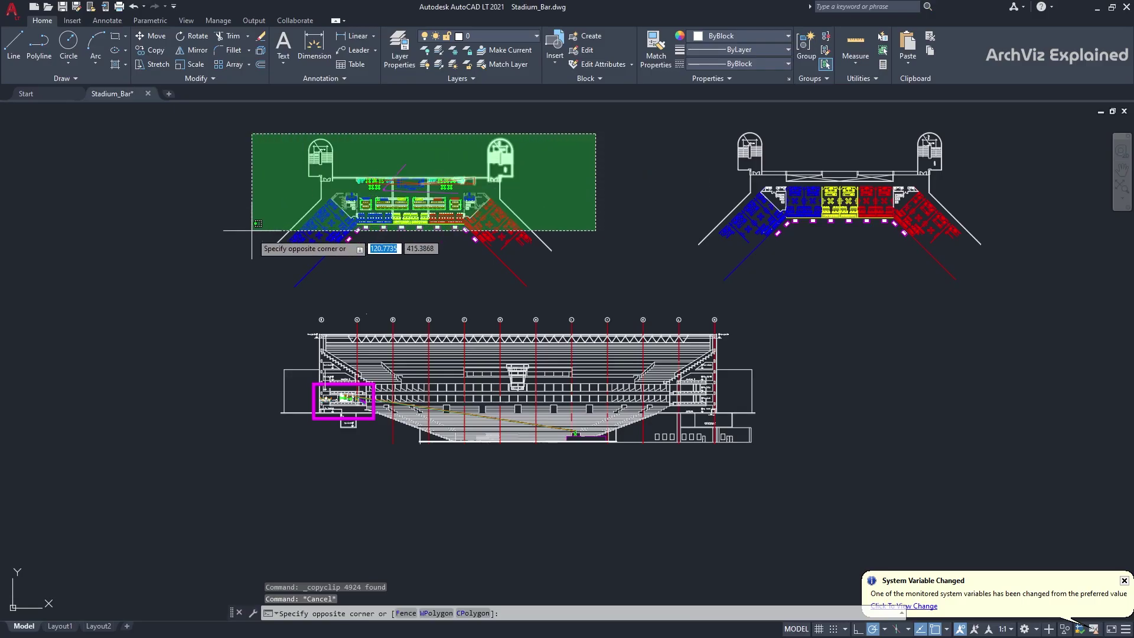
left_click(246, 284)
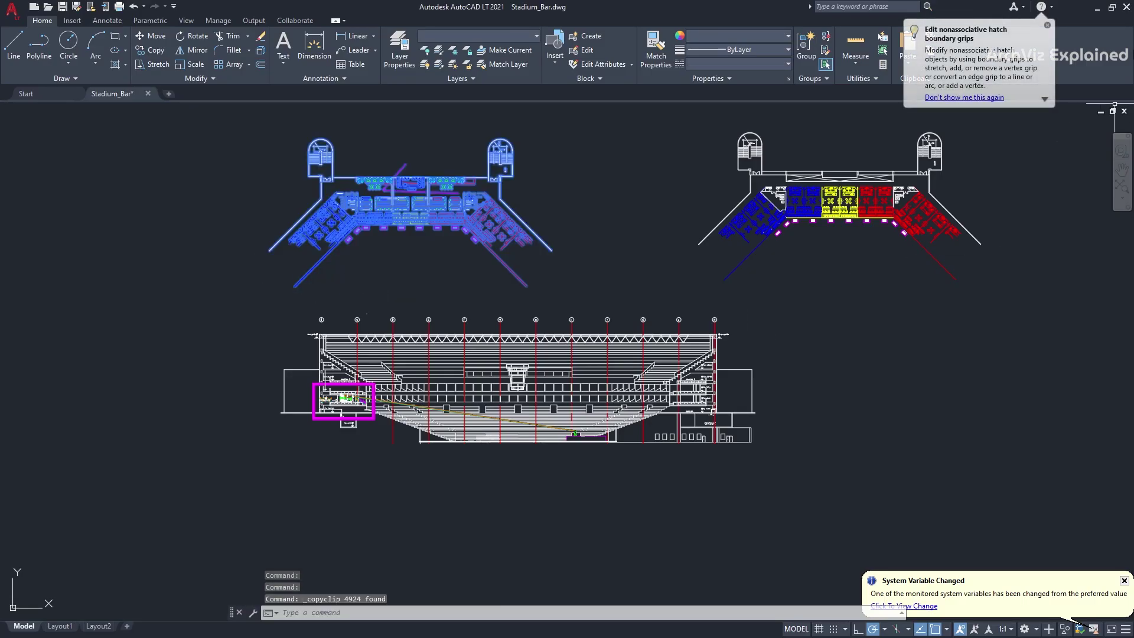
left_click(1097, 8)
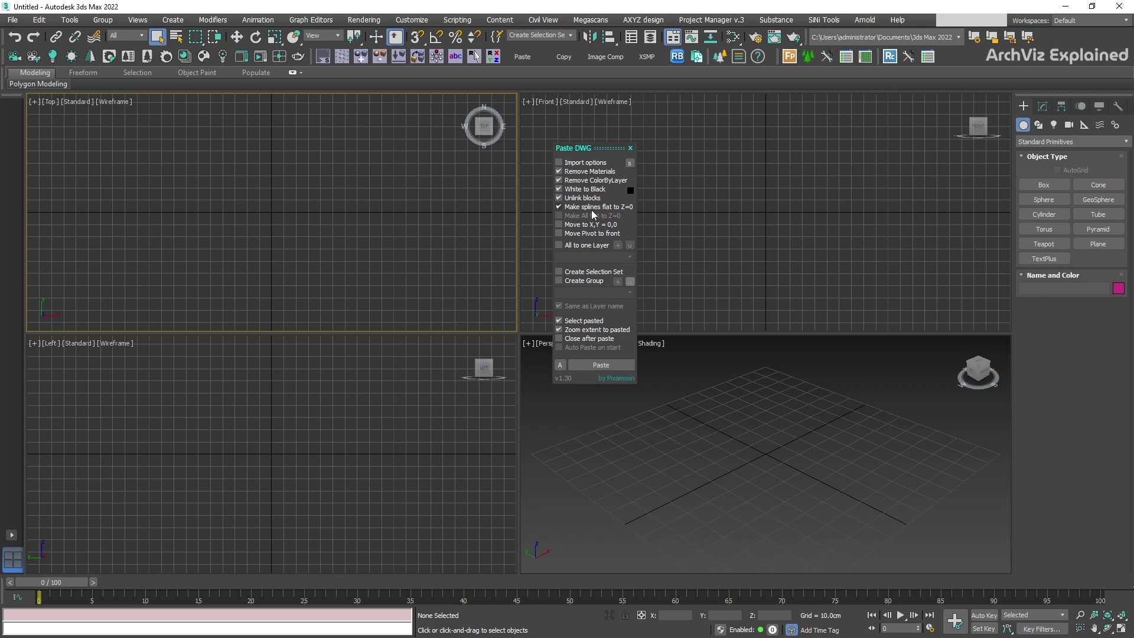
Set Paste DWG to All to one Layer named floorplan001, with Create Selection Set and Create Group.
left_click(580, 244)
left_click(629, 260)
left_click(628, 257)
left_click(629, 245)
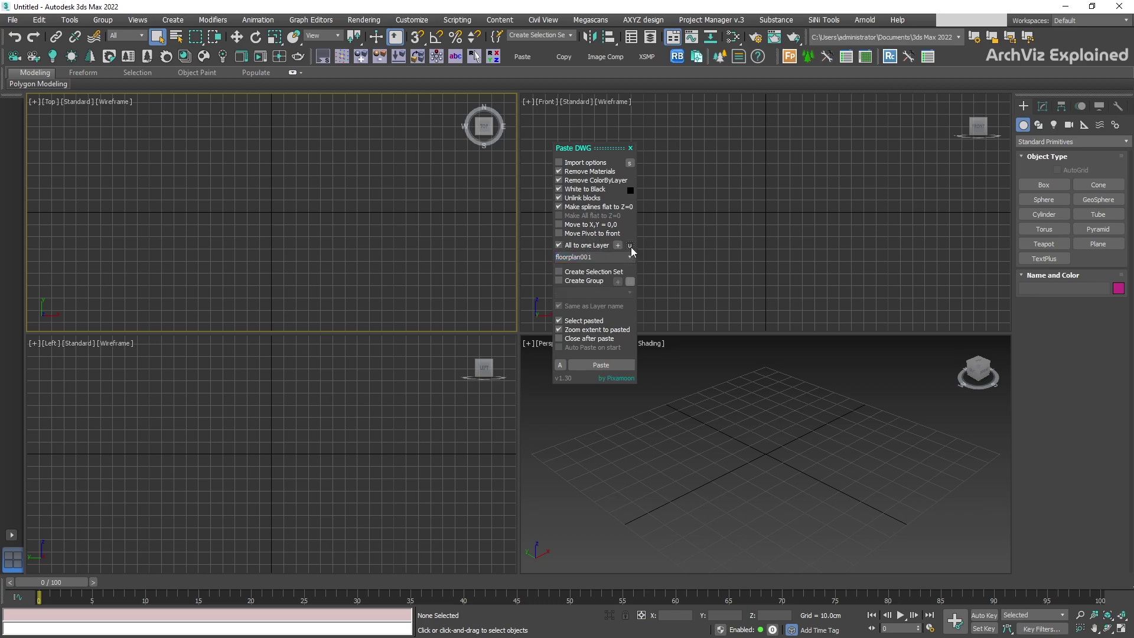
left_click(602, 273)
left_click(604, 281)
Paste the floor plan and check its floorplan001 layer and named selection set.
left_click(606, 365)
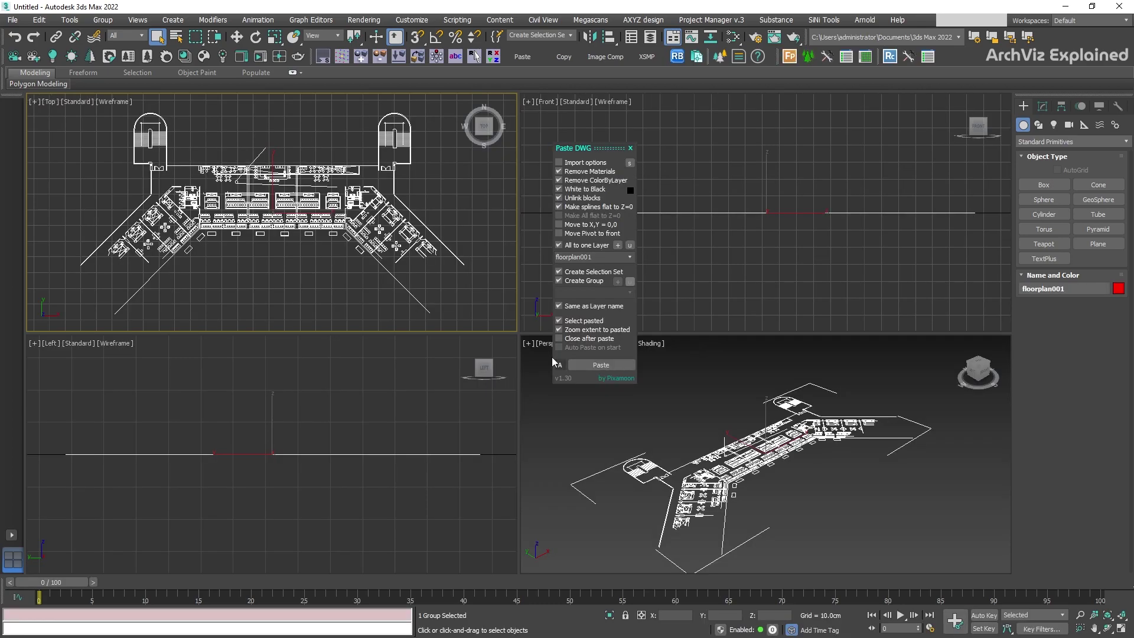
left_click(651, 39)
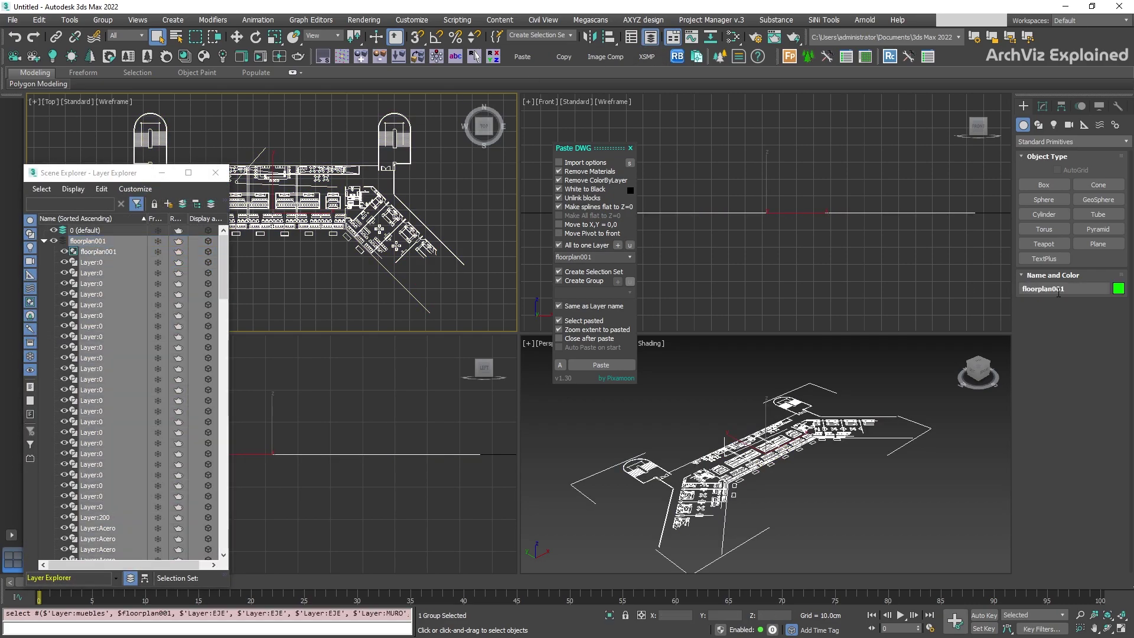
left_click(571, 35)
left_click(571, 10)
In AutoCAD, window-select the stadium section elevation and copy its 2409 objects.
key("alt+Tab")
key("Escape")
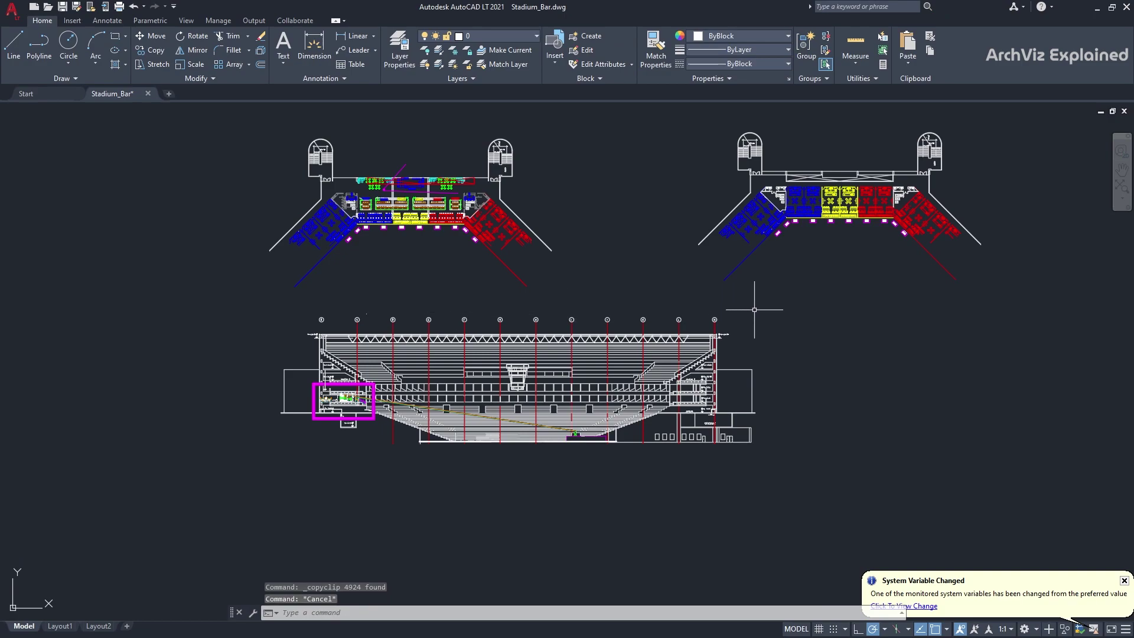
left_click(755, 309)
left_click(231, 476)
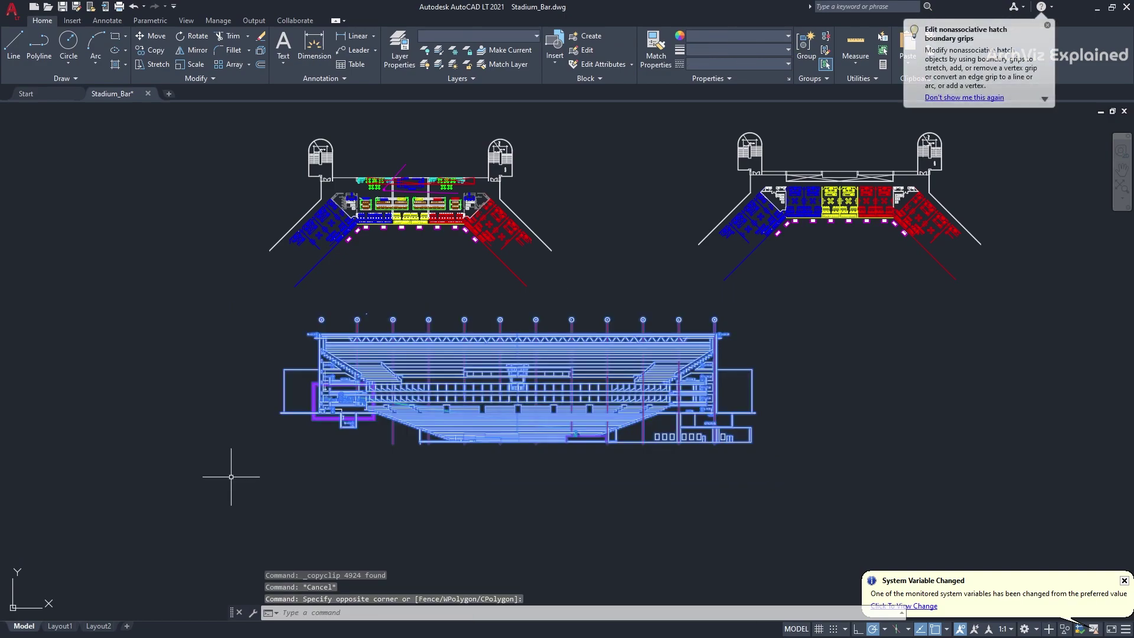
key("ctrl+c")
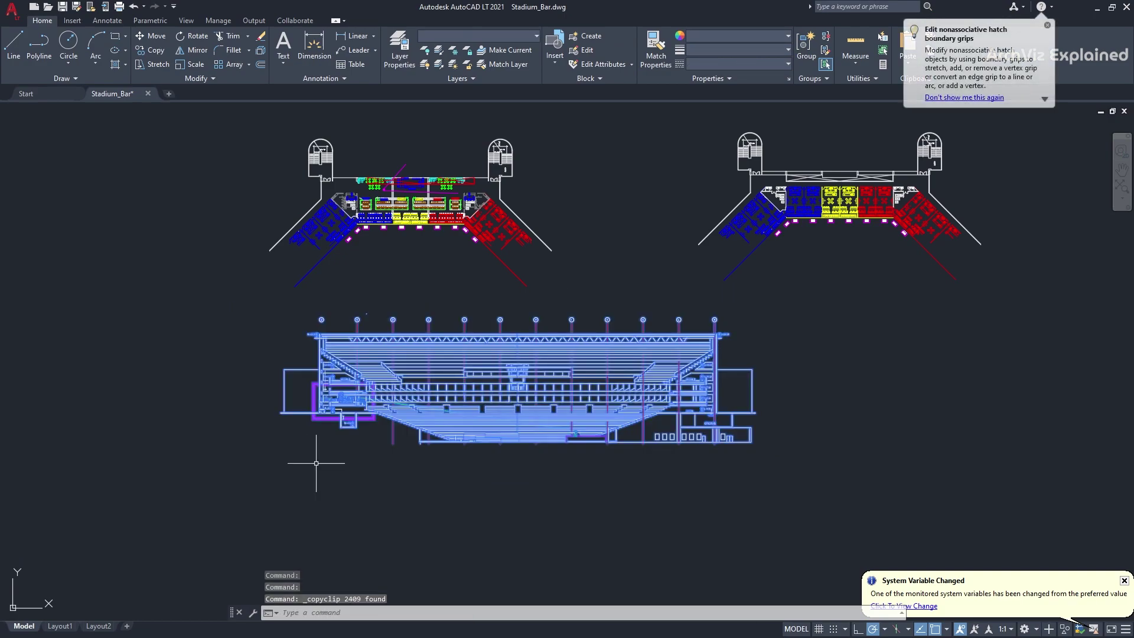
Back in 3ds Max, name the paste layer Elevations001 and move its pivot to the front.
left_click(1101, 11)
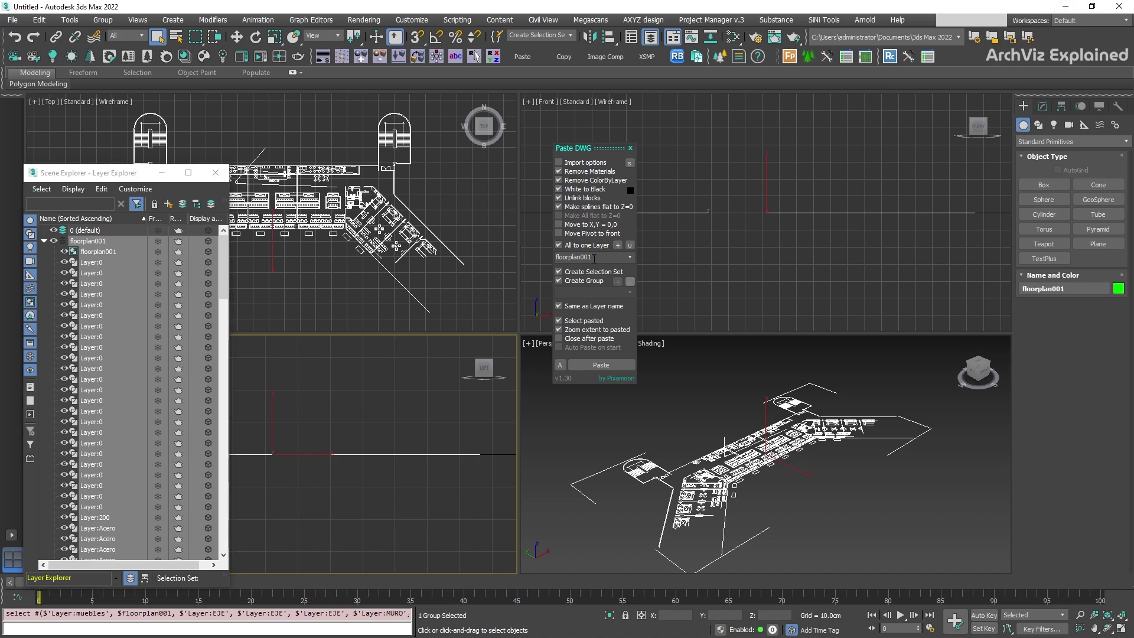
double_click(594, 258)
type("Elevations001")
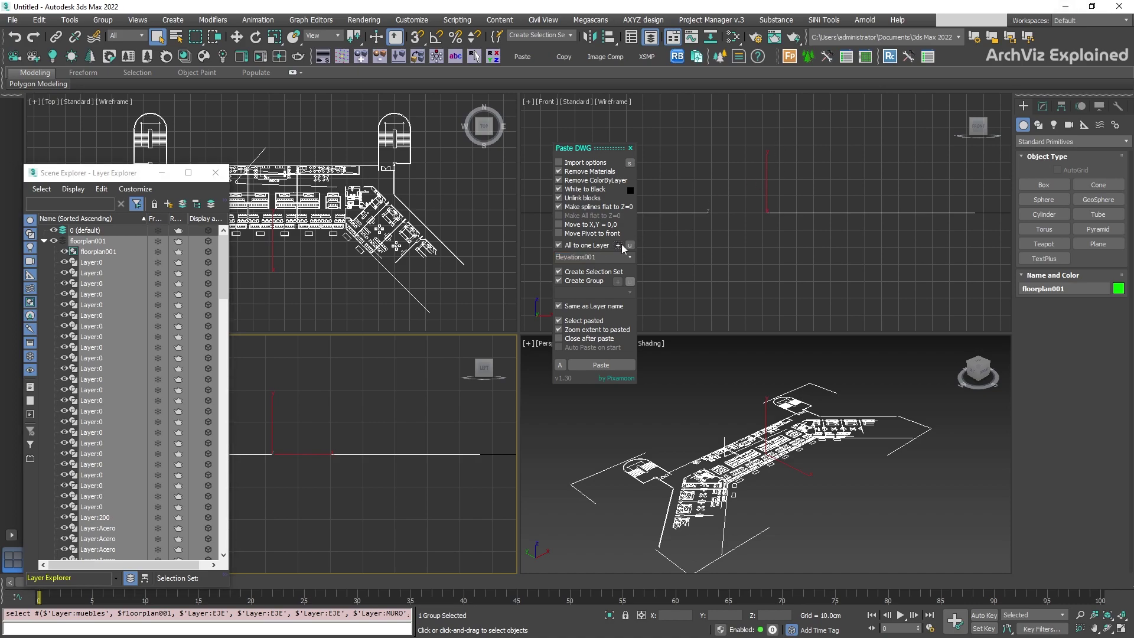
left_click(580, 235)
Paste the section as layer Elevations001 and check the named selection sets list.
left_click(609, 365)
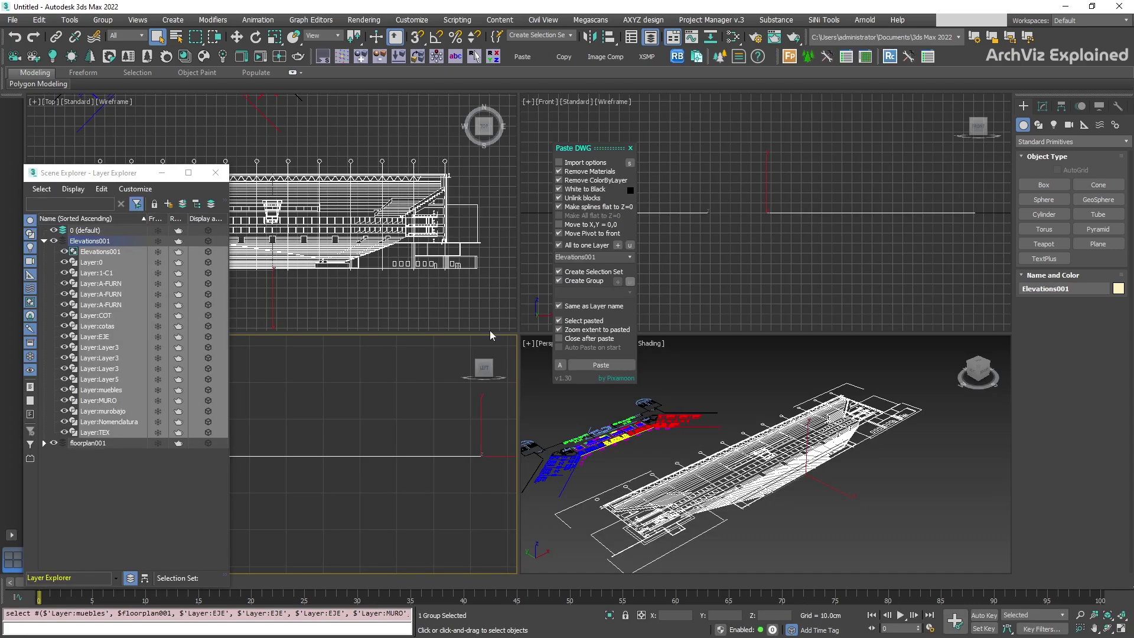
key("w")
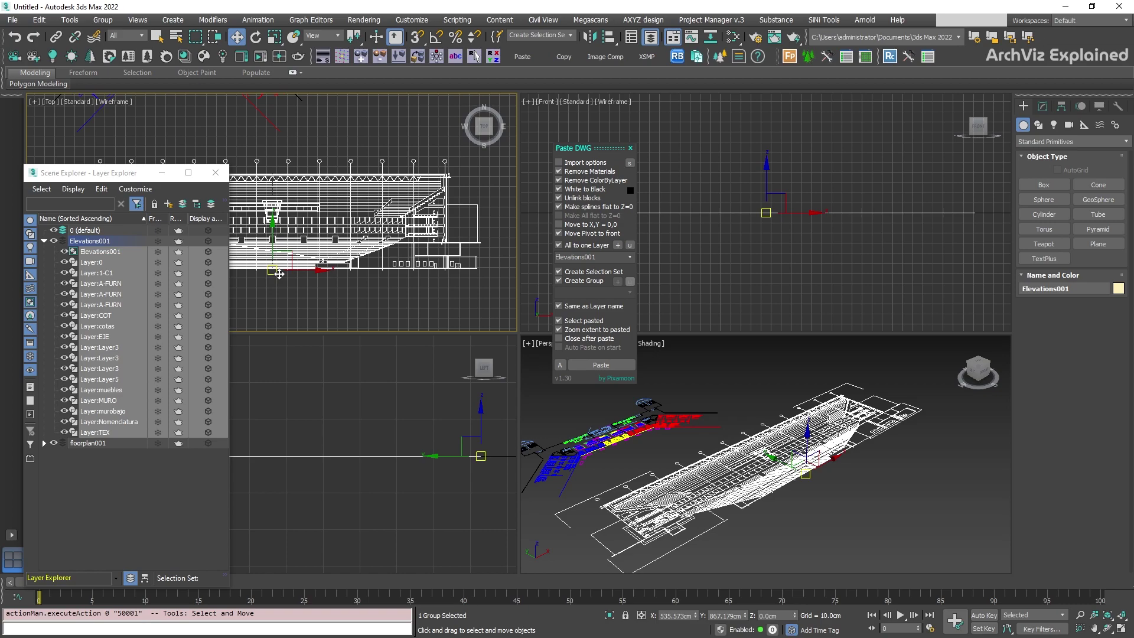
left_click(43, 241)
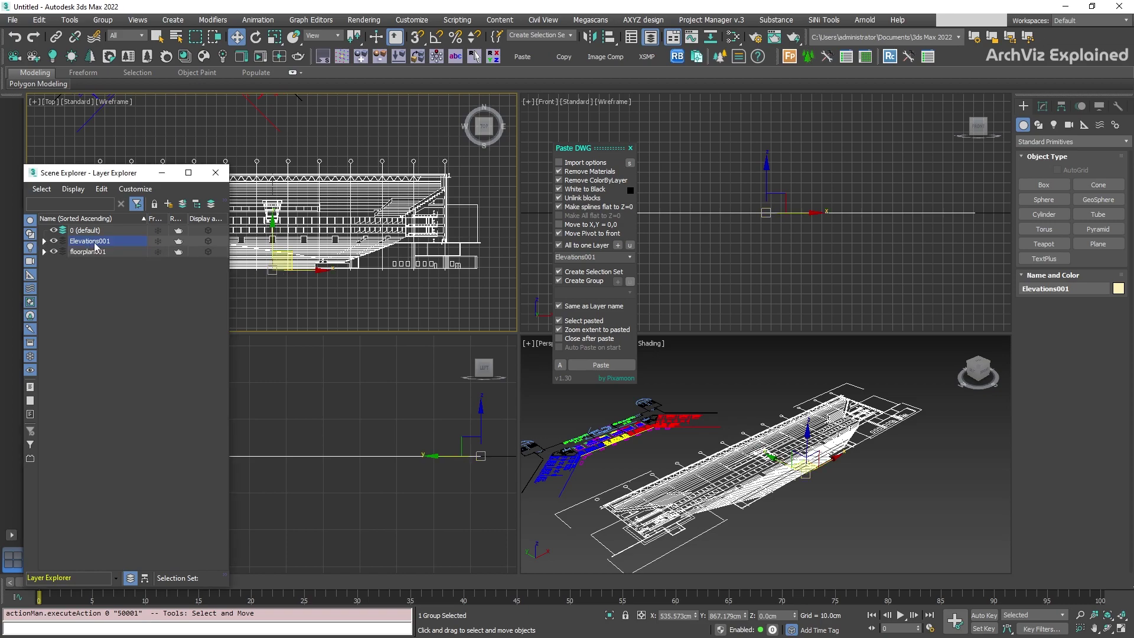
left_click(570, 35)
left_click(549, 46)
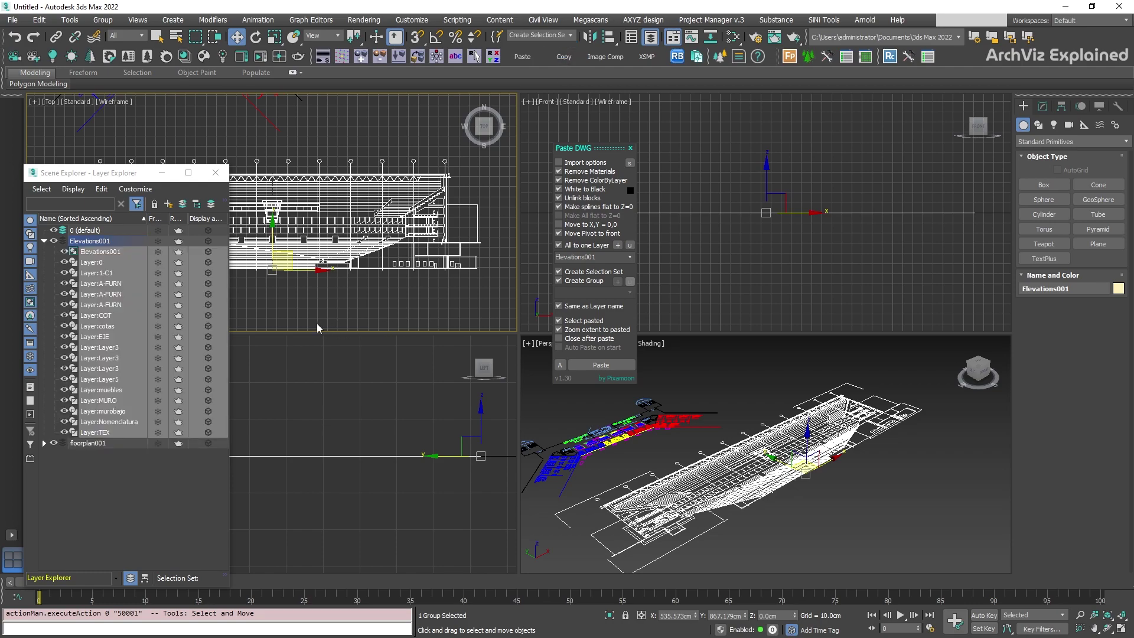
left_click(44, 241)
scroll(369, 228, "down", 4)
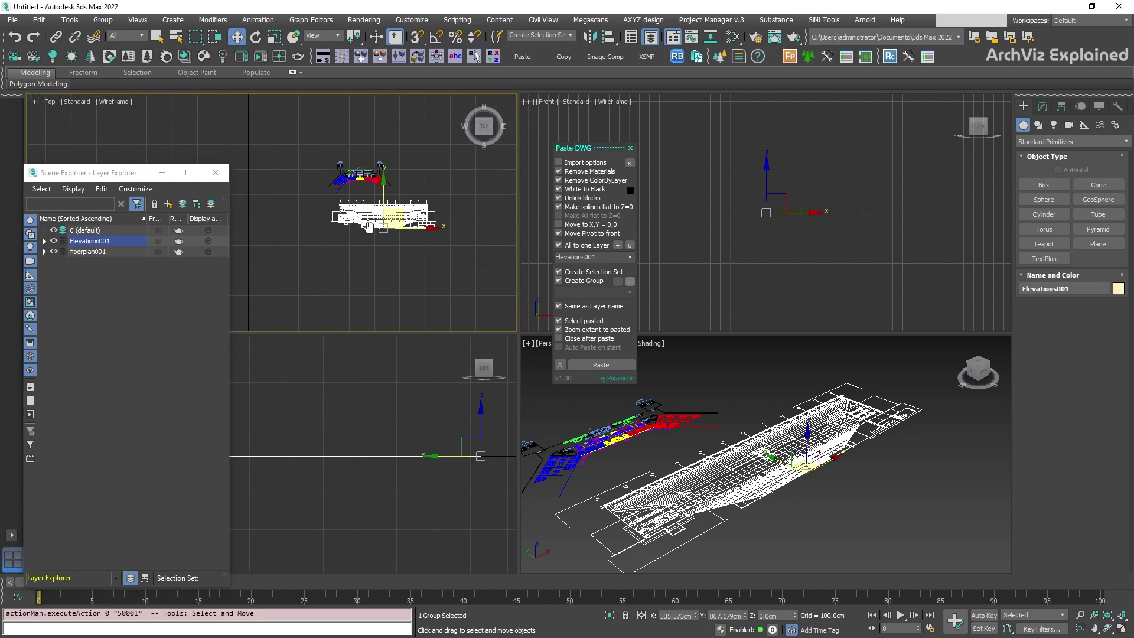
middle_click_drag(369, 227, 399, 171)
scroll(378, 204, "down", 2)
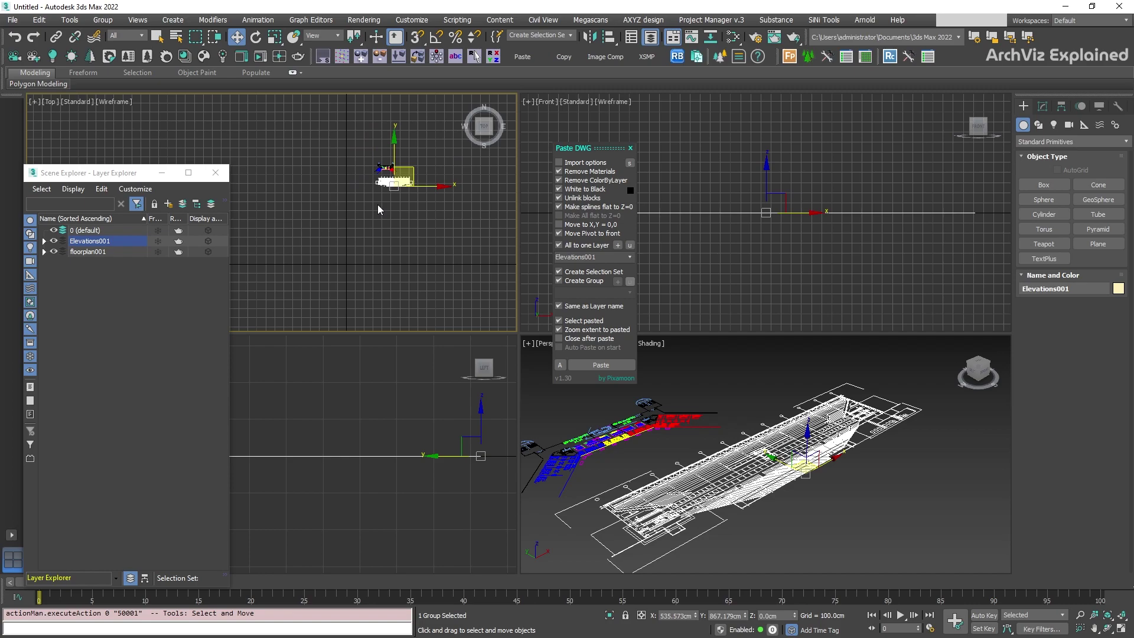
Paste the section again at X,Y 0,0 as layer Elevations002 and select its contents.
left_click(559, 225)
left_click(629, 246)
left_click(598, 364)
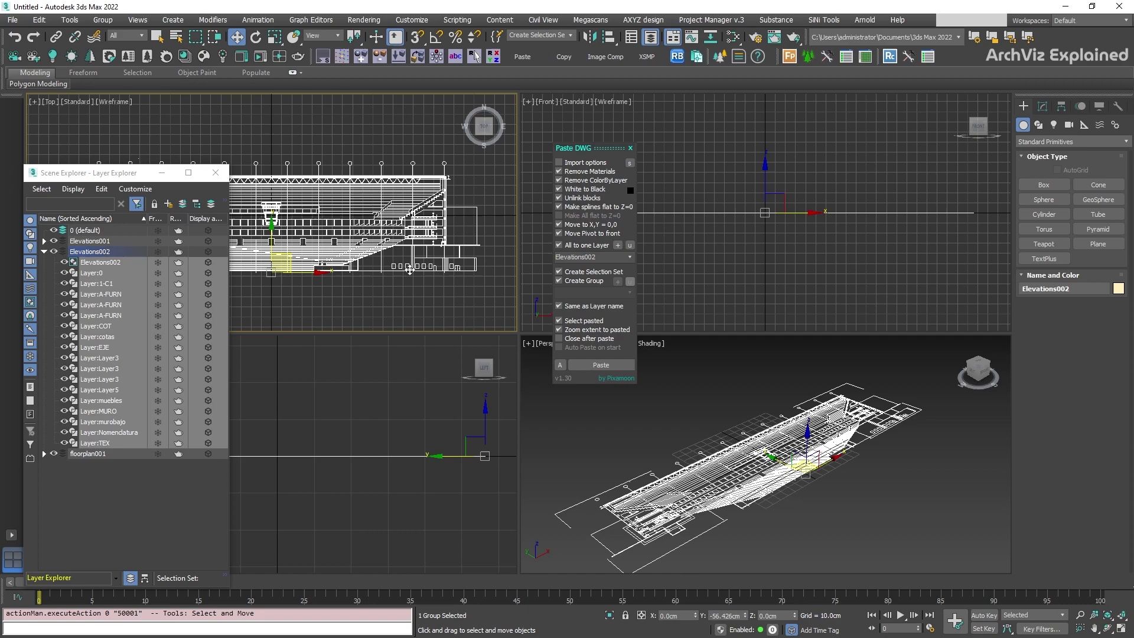
left_click(112, 253)
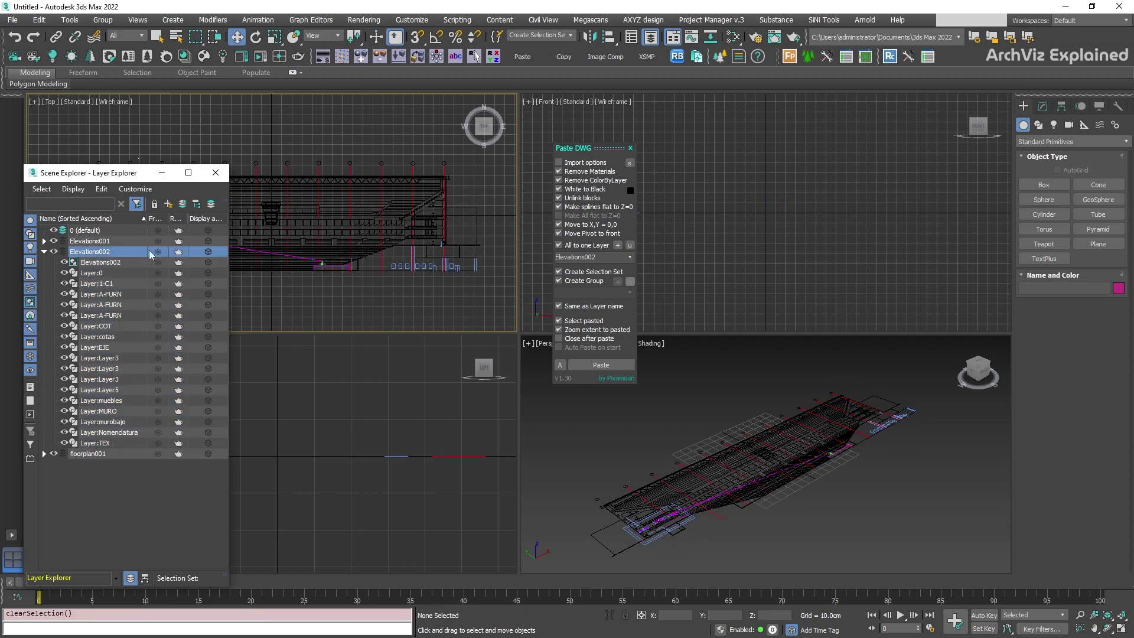
scroll(366, 214, "down", 5)
middle_click_drag(366, 213, 395, 236)
left_click(371, 251)
left_click(370, 250)
scroll(390, 230, "down", 3)
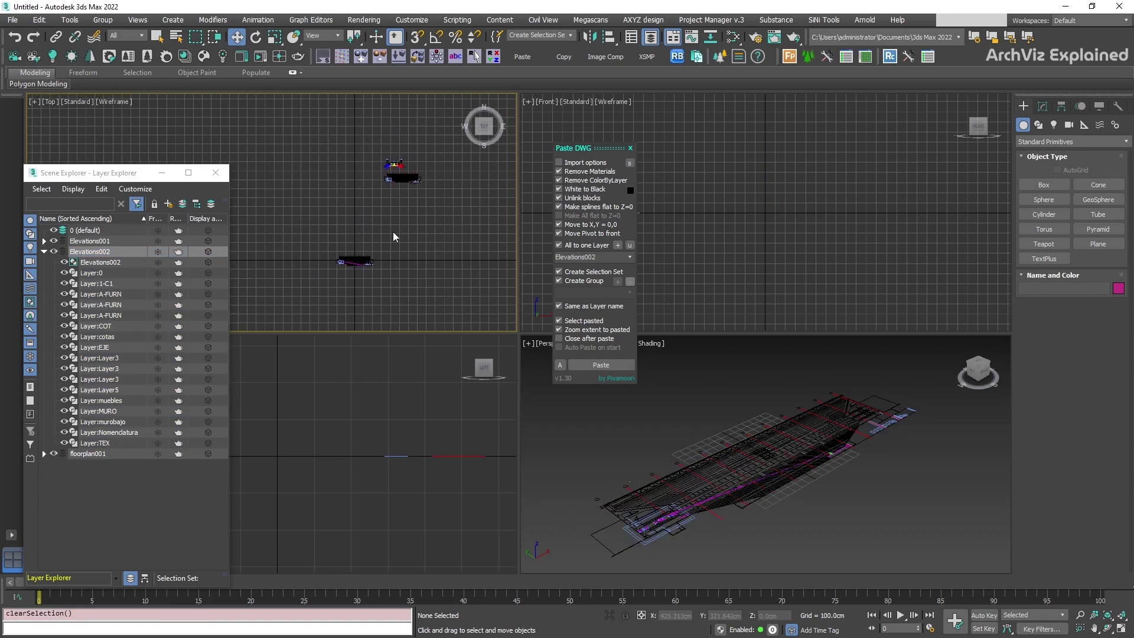